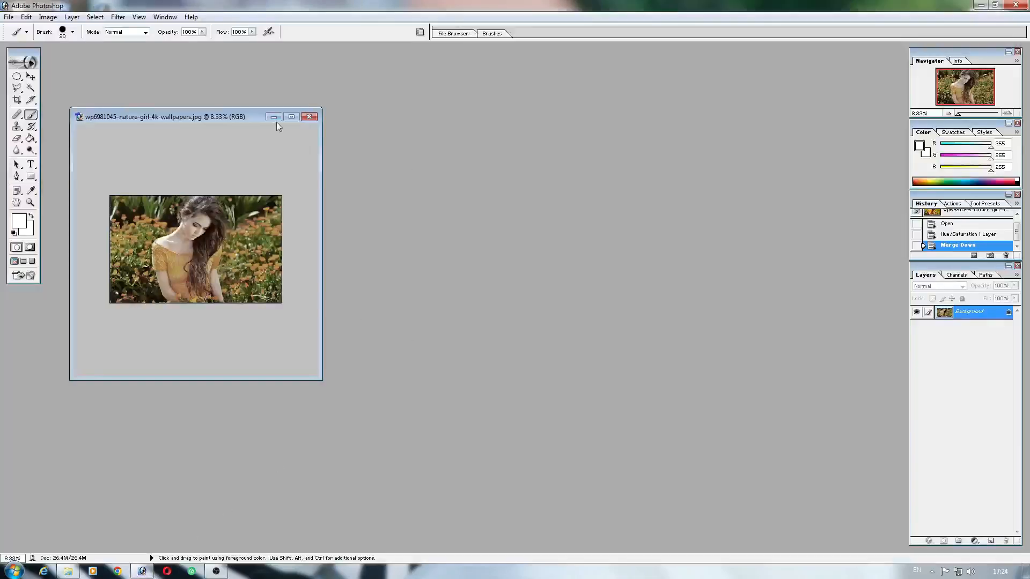
# - Maximize the portrait's image window and duplicate its Background layer under the default name
pyautogui.click(291, 117)
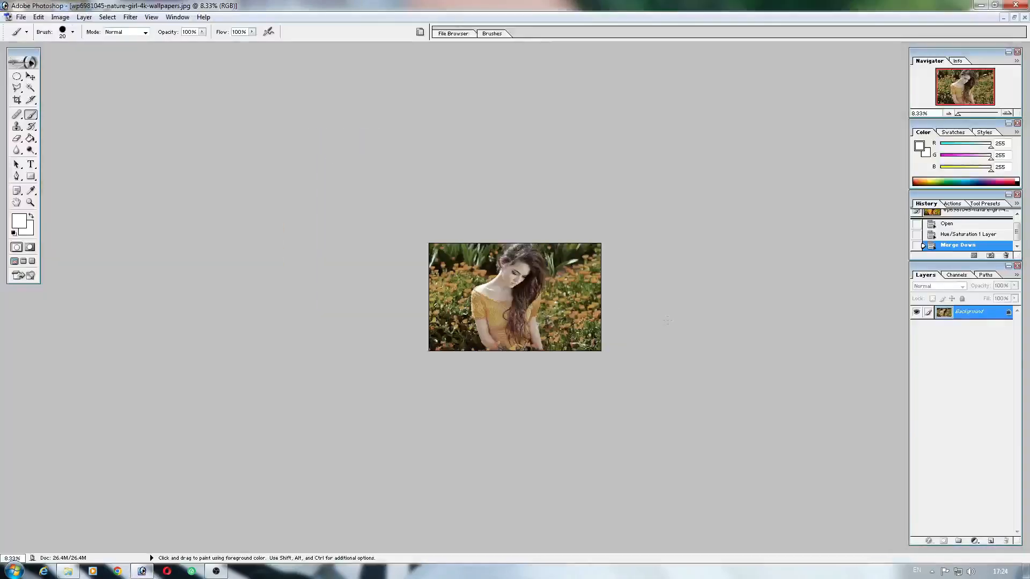
pyautogui.scroll(-3, 667, 320)
pyautogui.scroll(15, 655, 321)
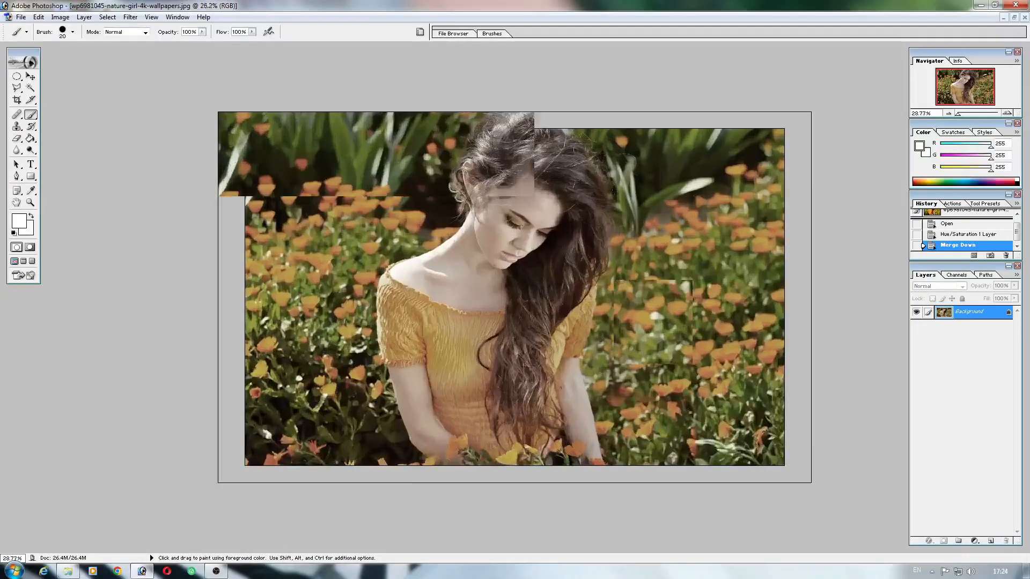
pyautogui.scroll(2, 655, 321)
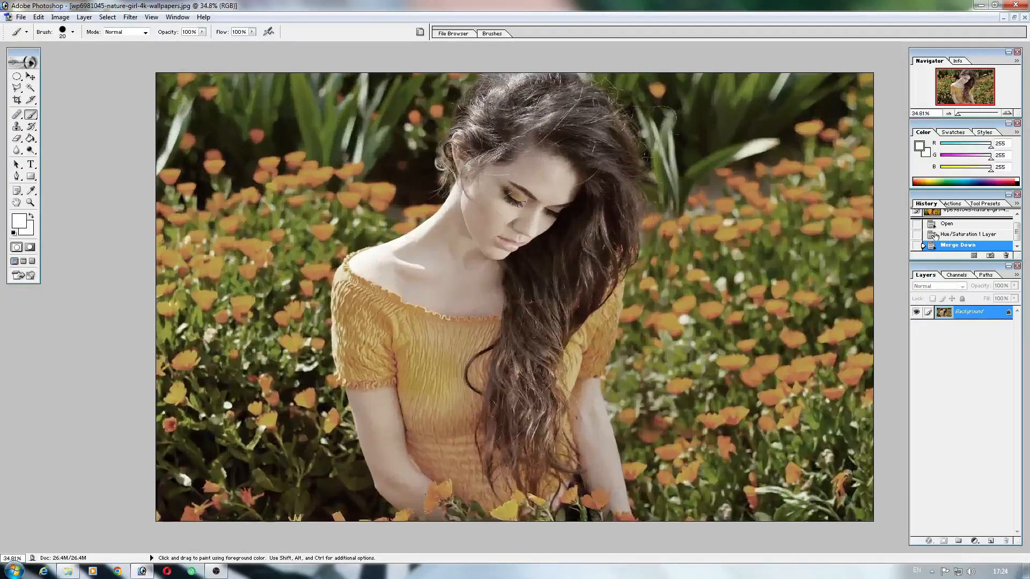
pyautogui.rightClick(971, 316)
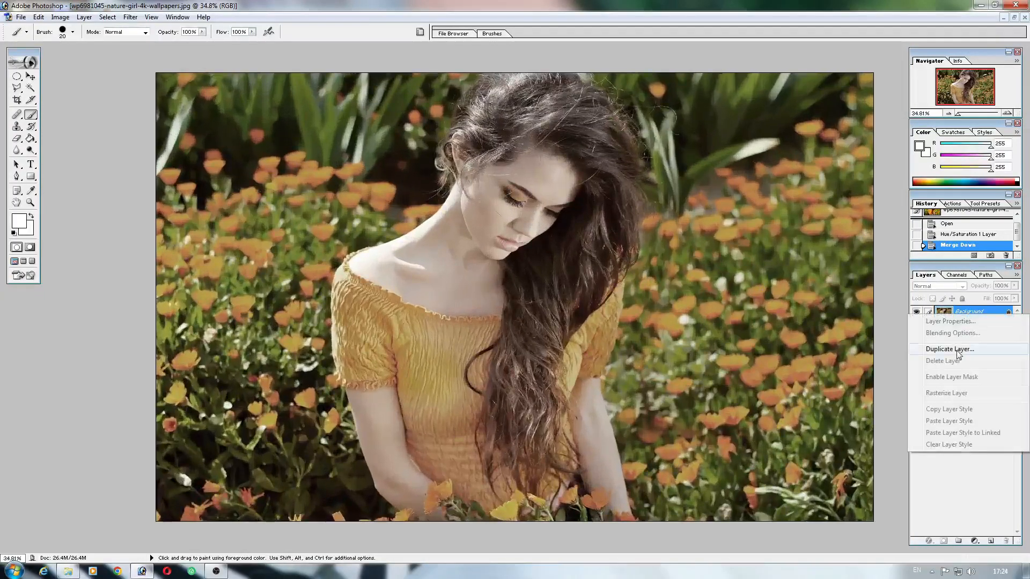
pyautogui.click(968, 354)
pyautogui.click(603, 258)
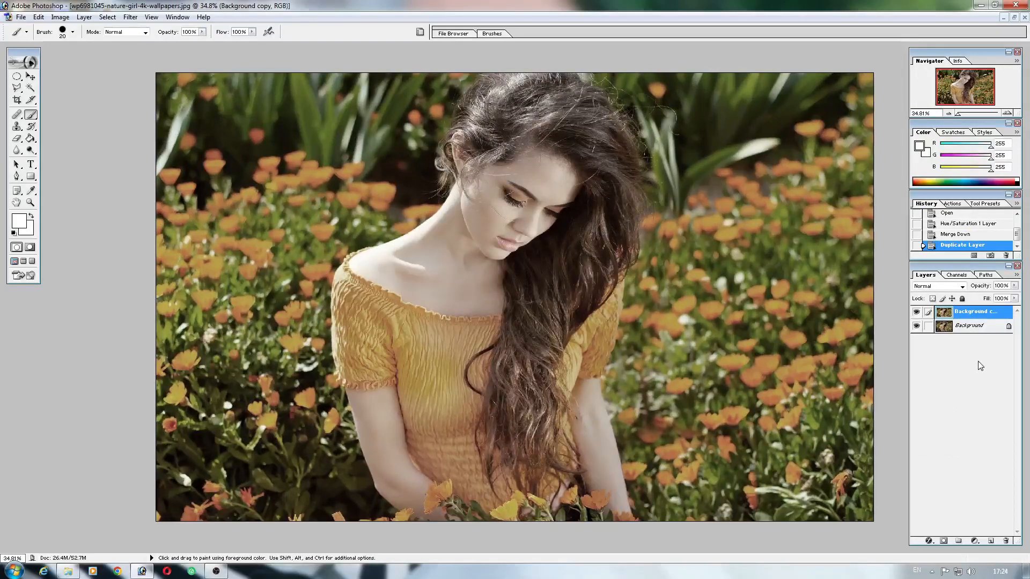
# - Add a Hue/Saturation adjustment layer above the Background copy and set the Greens saturation to +68
pyautogui.click(974, 542)
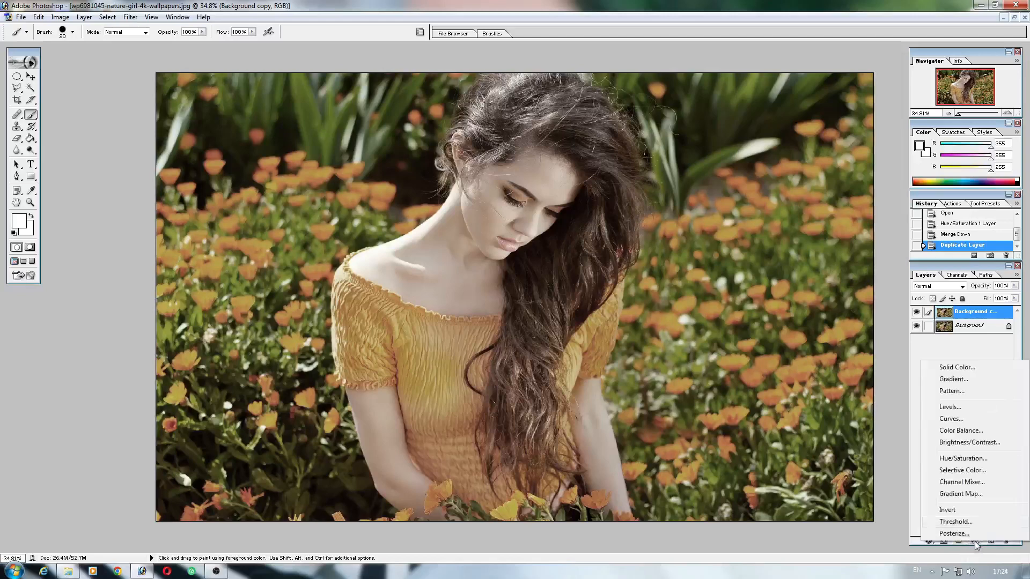
pyautogui.click(976, 462)
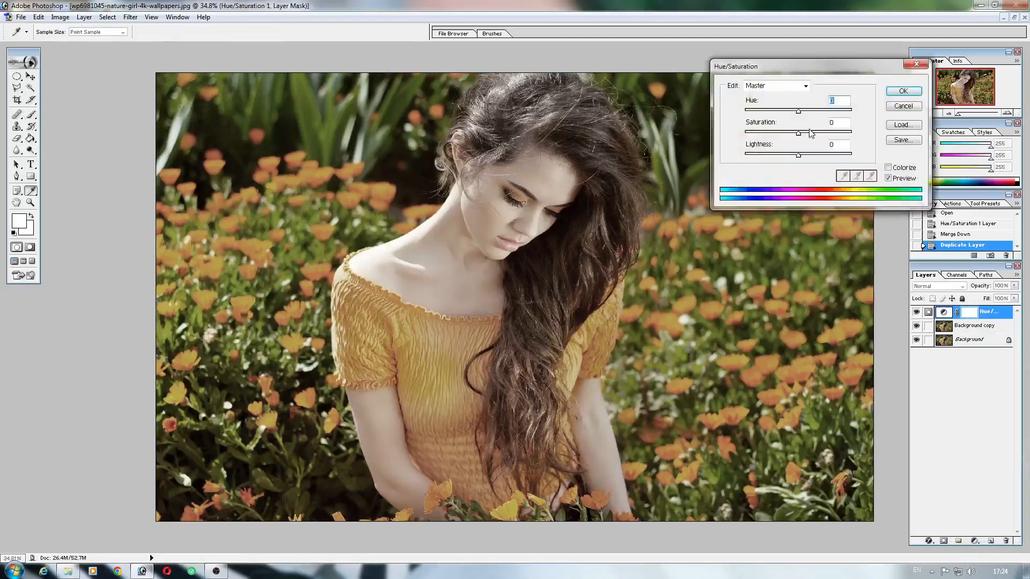
pyautogui.click(777, 87)
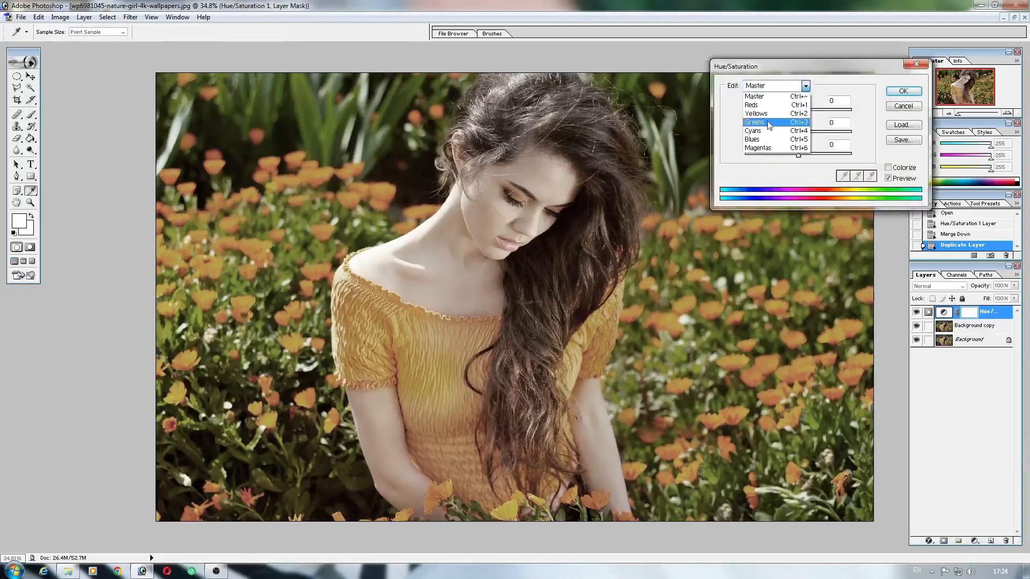
pyautogui.click(768, 123)
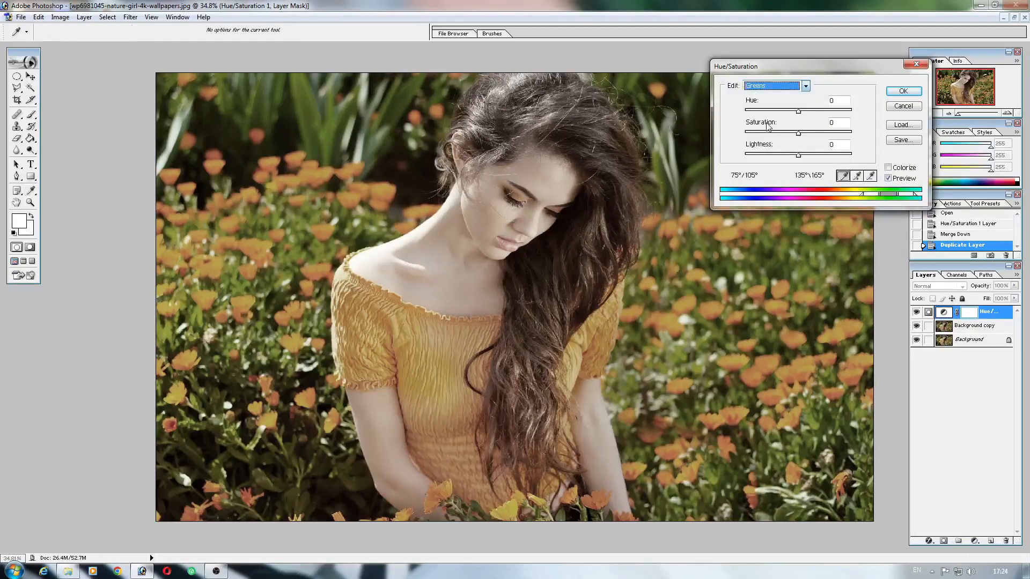
pyautogui.moveTo(799, 133); pyautogui.dragTo(834, 137)
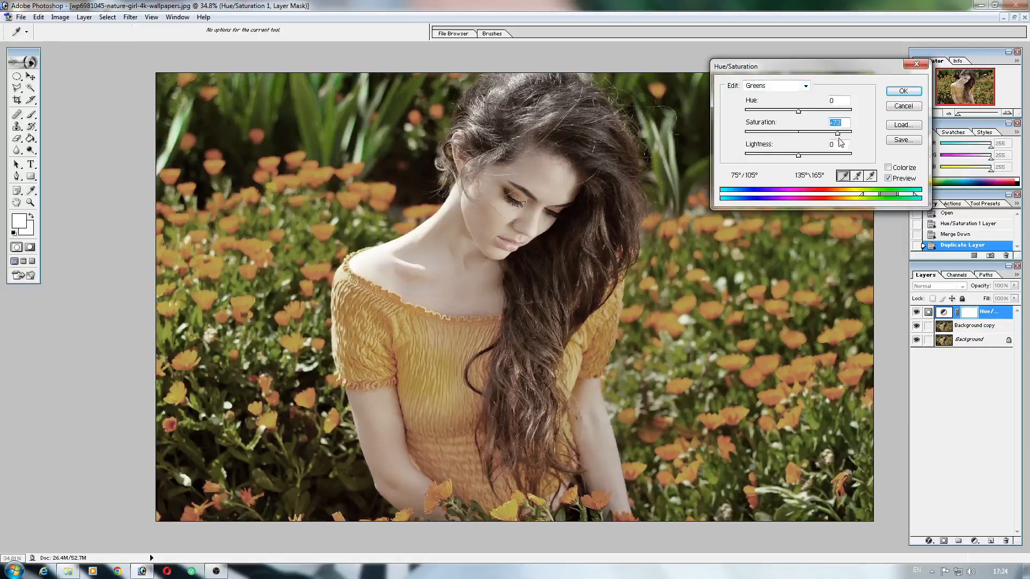
pyautogui.moveTo(839, 140)
pyautogui.mouseDown()
pyautogui.moveTo(800, 136)
pyautogui.moveTo(835, 136)
pyautogui.mouseUp()
# - Strongly raise the Yellows saturation in the same Hue/Saturation adjustment and merge the adjustment layer down into the Background copy
pyautogui.click(780, 87)
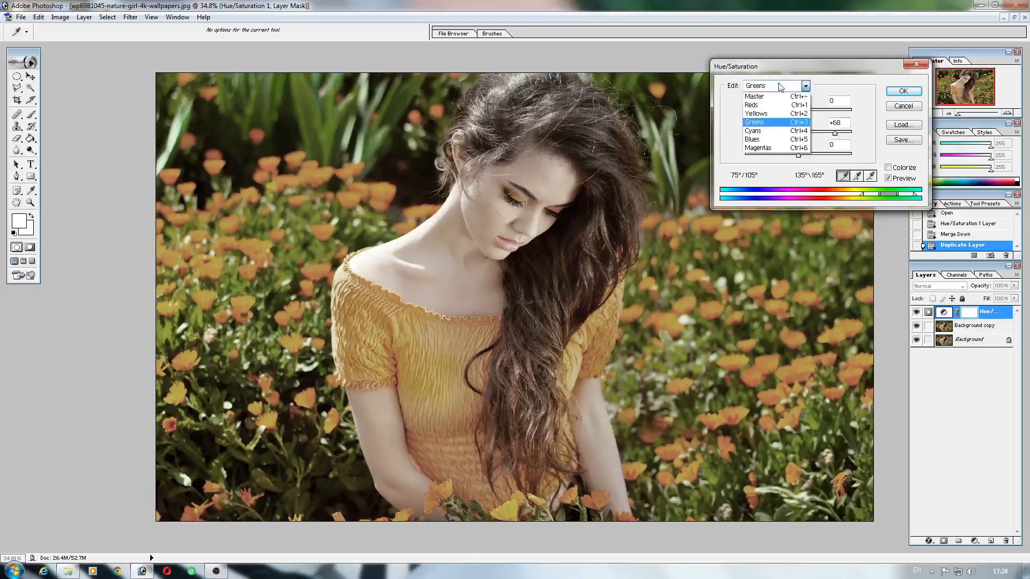
pyautogui.click(770, 118)
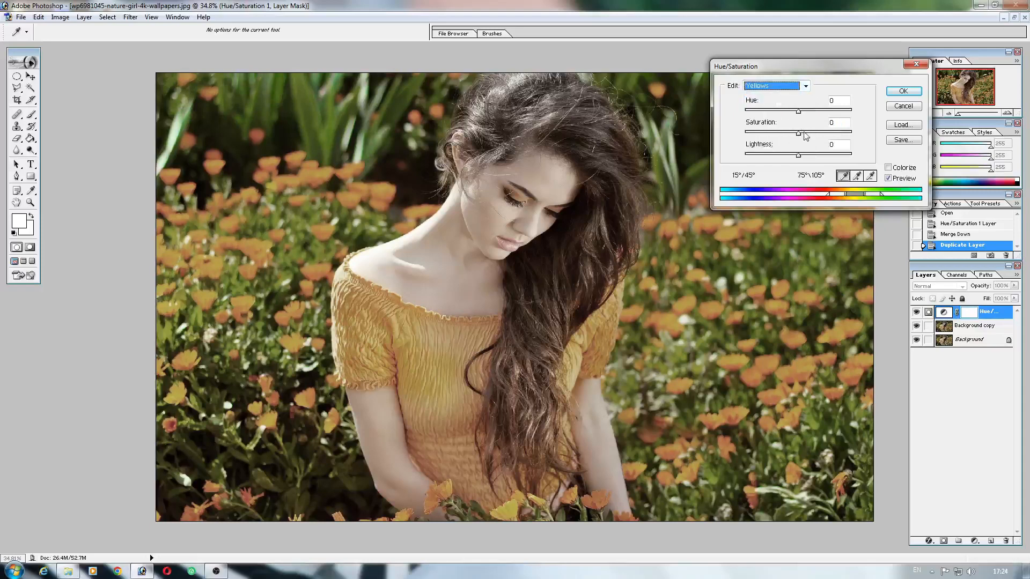
pyautogui.moveTo(798, 134); pyautogui.dragTo(825, 135)
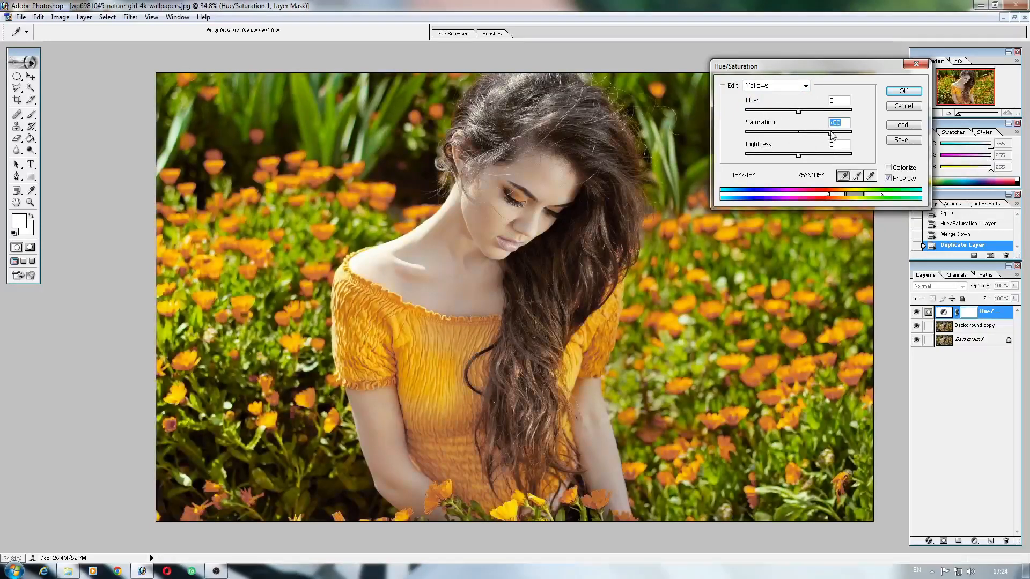
pyautogui.moveTo(826, 135); pyautogui.dragTo(830, 136)
pyautogui.click(894, 96)
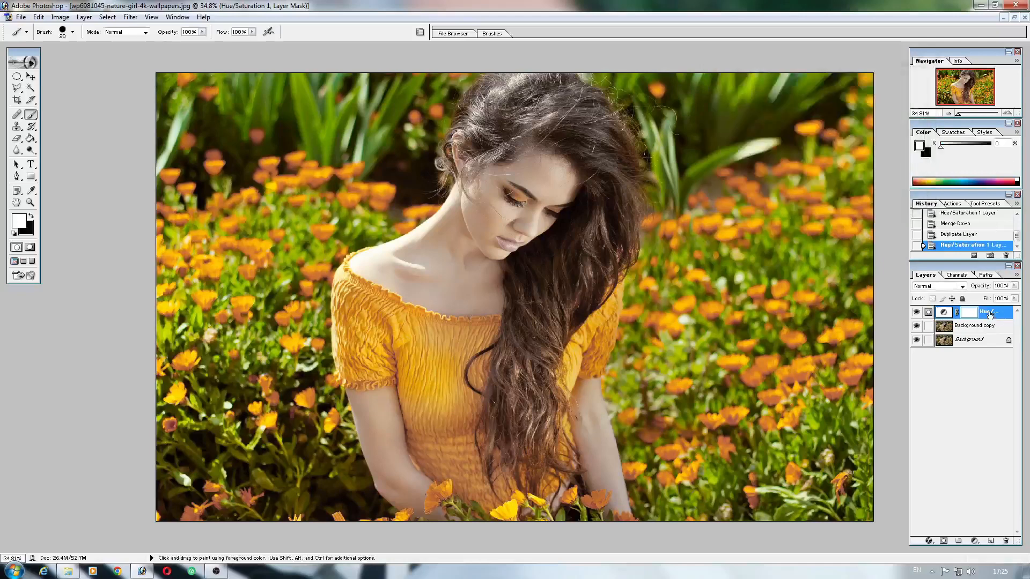
pyautogui.hotkey('ctrl', 'e')
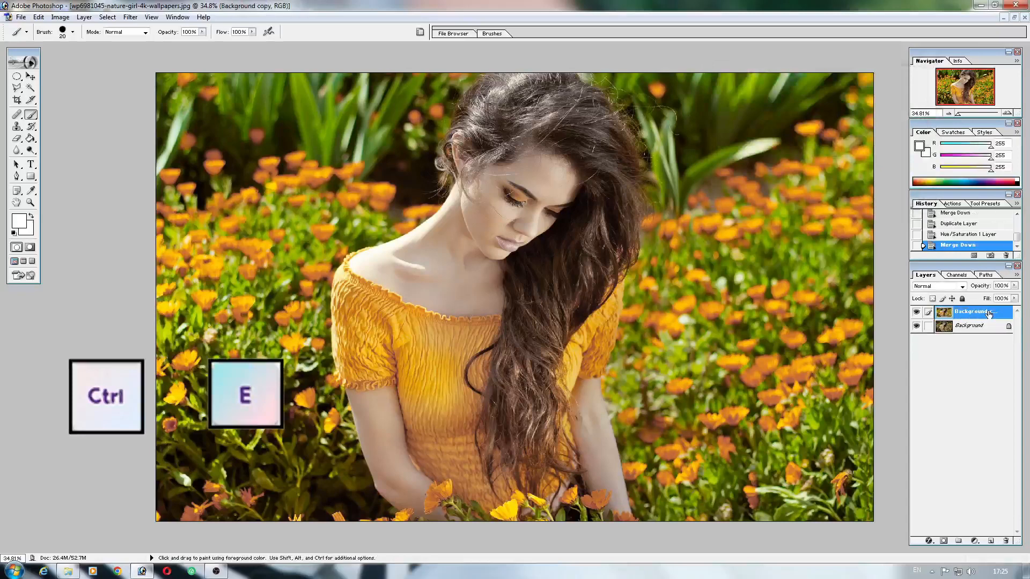
# - Add another Hue/Saturation adjustment layer with Master saturation at +16 and merge it down into the Background copy
pyautogui.click(973, 541)
pyautogui.click(973, 458)
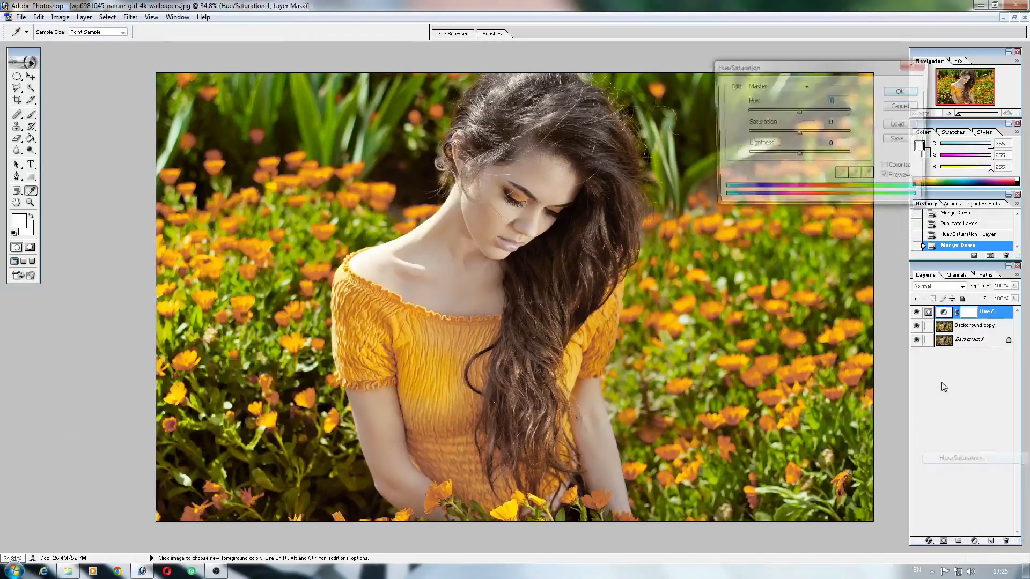
pyautogui.click(808, 133)
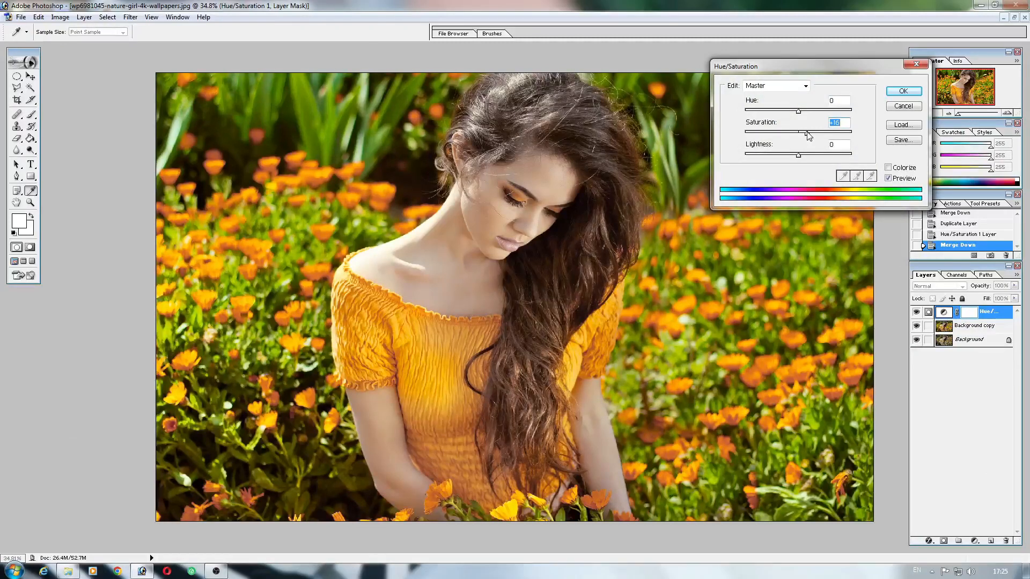
pyautogui.click(902, 91)
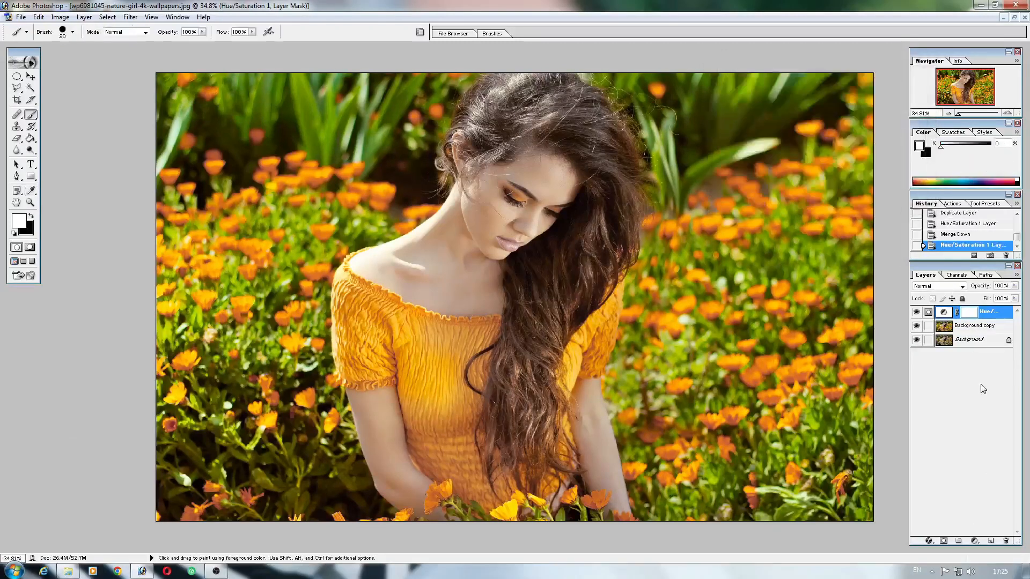
pyautogui.hotkey('ctrl', 'e')
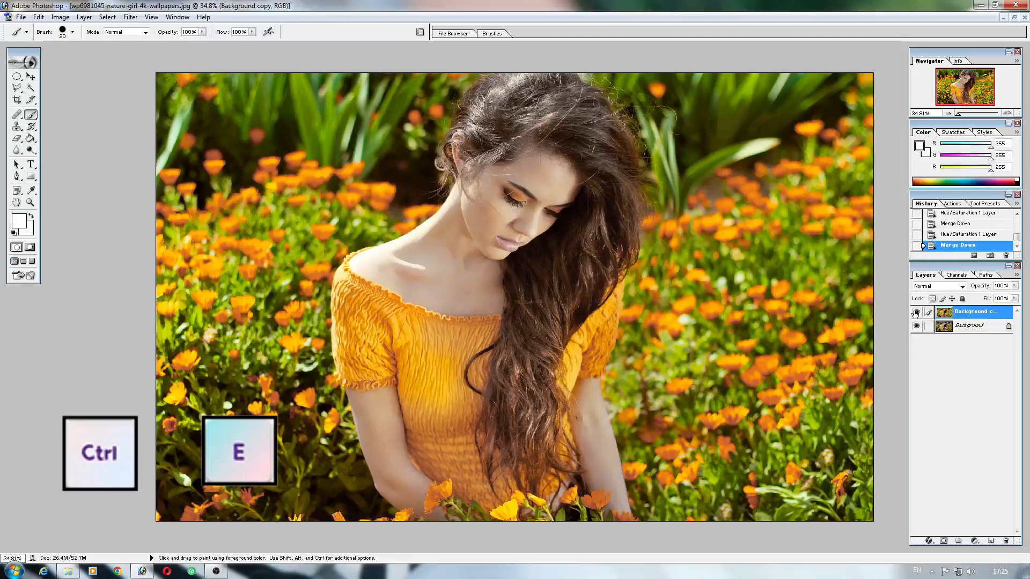
# - Toggle the Background copy layer's visibility repeatedly to compare the photo before and after the color adjustments
pyautogui.click(915, 313)
pyautogui.click(915, 312)
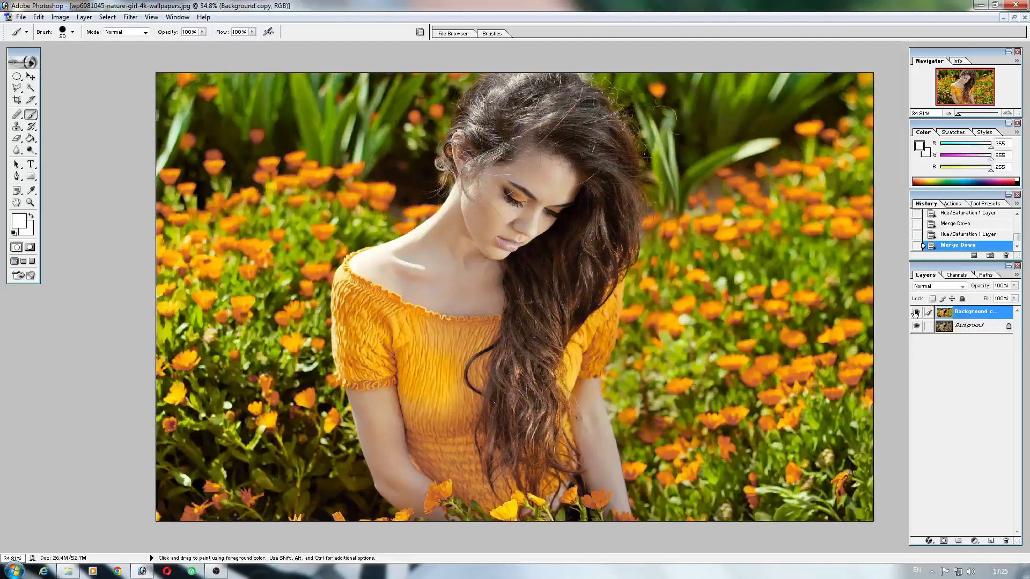
pyautogui.click(915, 312)
pyautogui.click(915, 313)
pyautogui.click(915, 312)
pyautogui.click(915, 312)
pyautogui.click(915, 312)
pyautogui.click(915, 313)
pyautogui.click(915, 312)
pyautogui.click(916, 313)
pyautogui.click(915, 313)
pyautogui.click(915, 313)
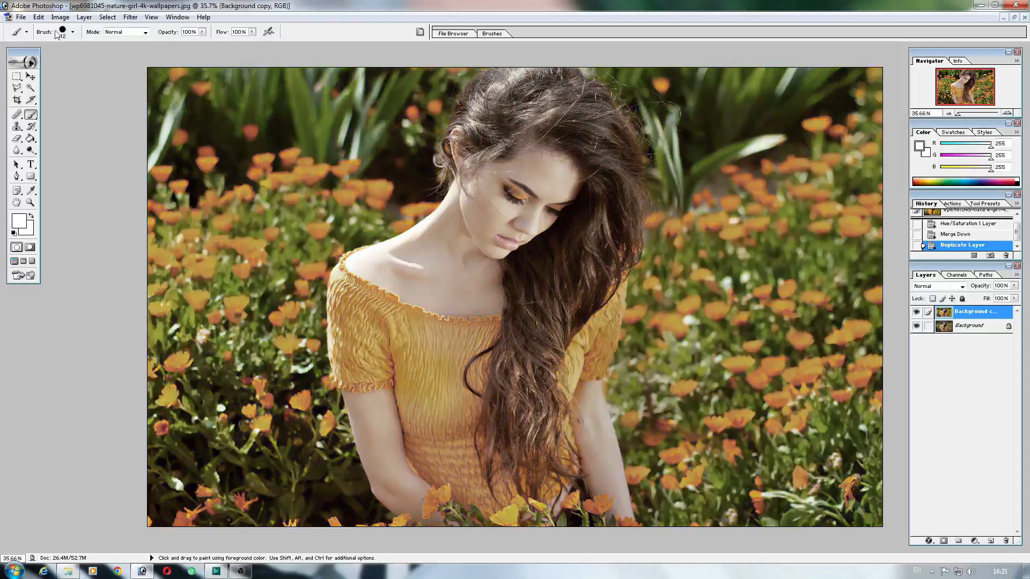
# - Convert the image to Lab Color mode without flattening the layers
pyautogui.click(61, 17)
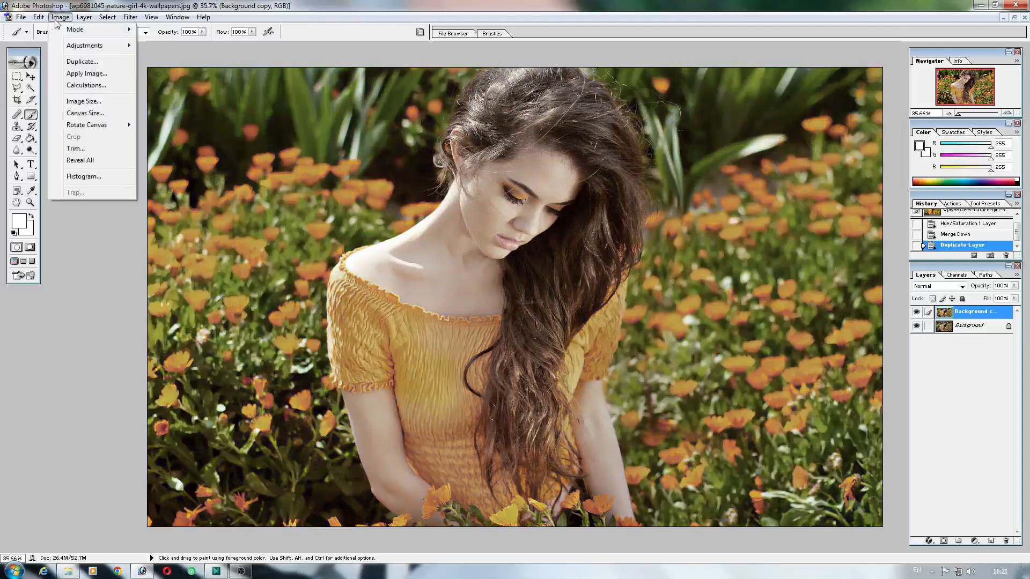
pyautogui.moveTo(77, 46)
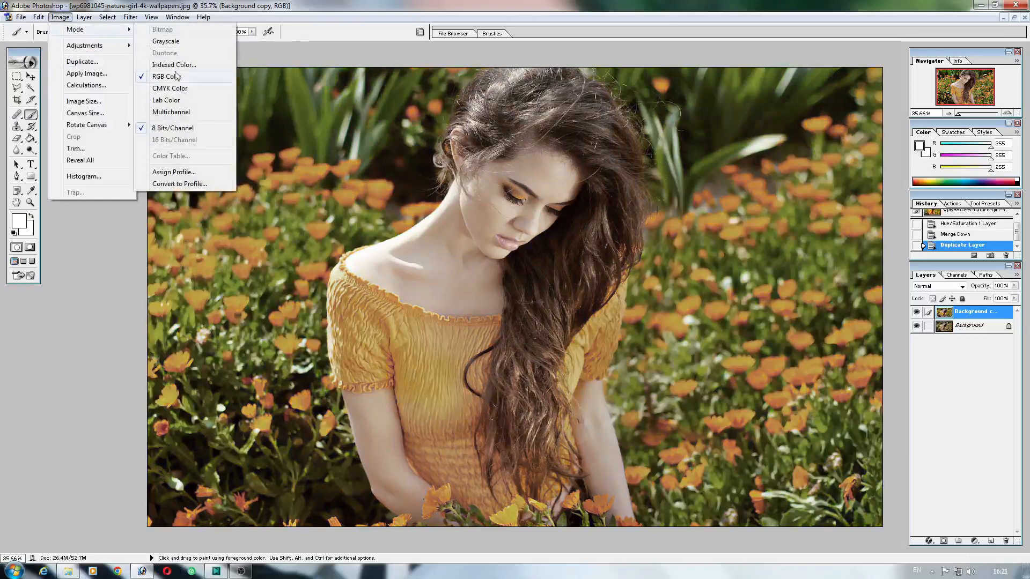
pyautogui.click(166, 100)
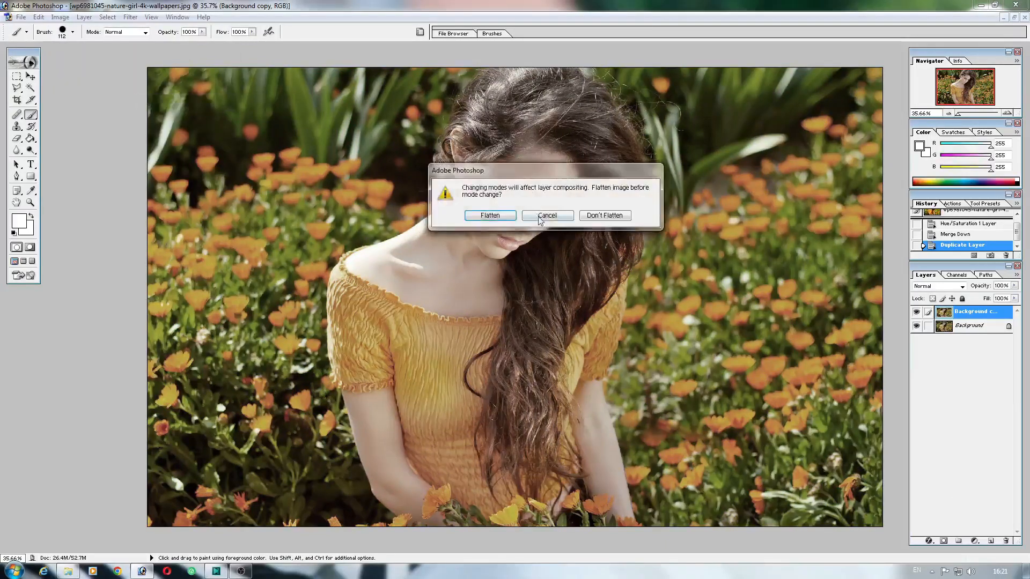
pyautogui.click(604, 215)
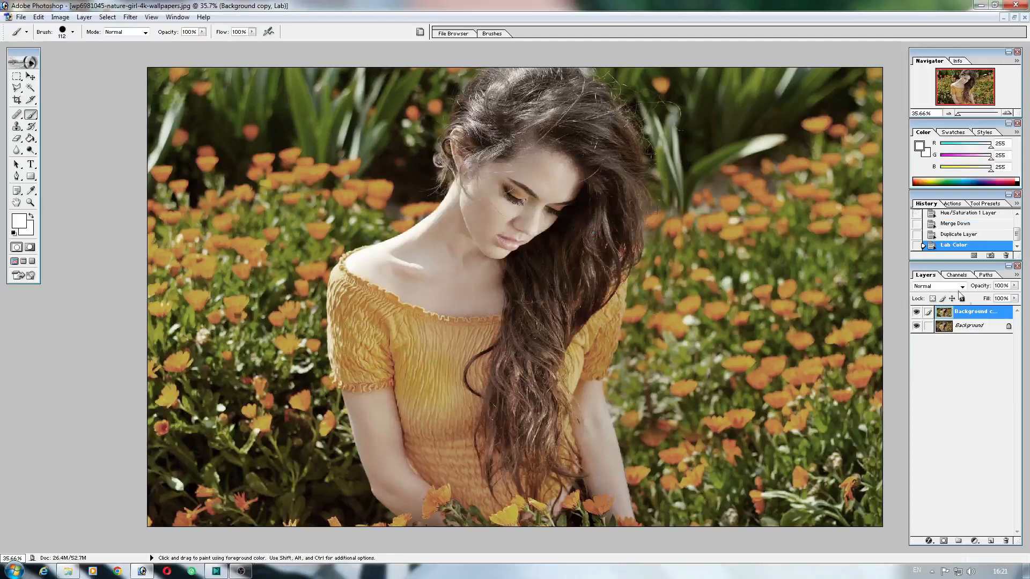
# - Copy the entire b channel into the a channel, restore the composite Lab view and clear the selection
pyautogui.click(956, 276)
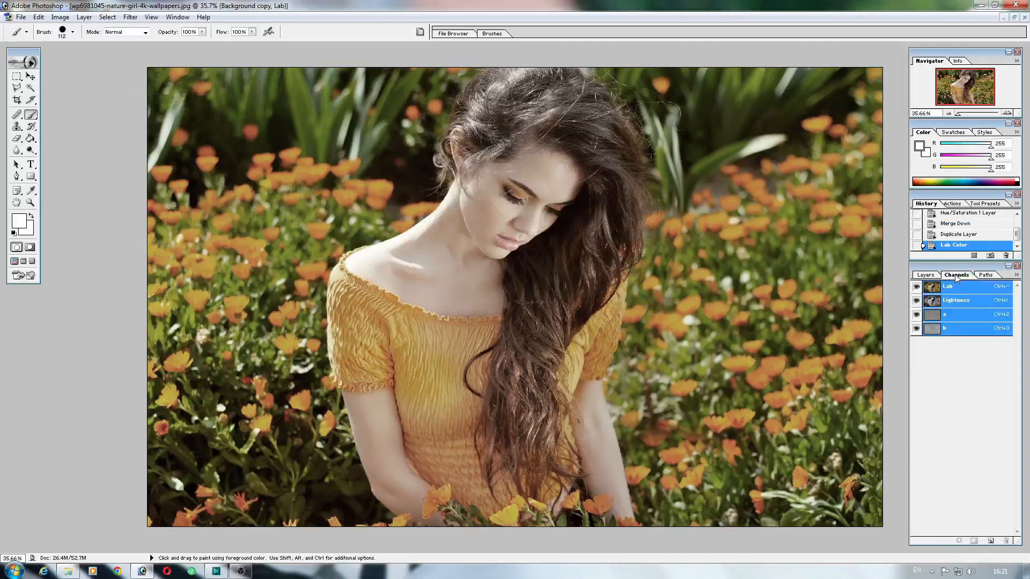
pyautogui.click(953, 328)
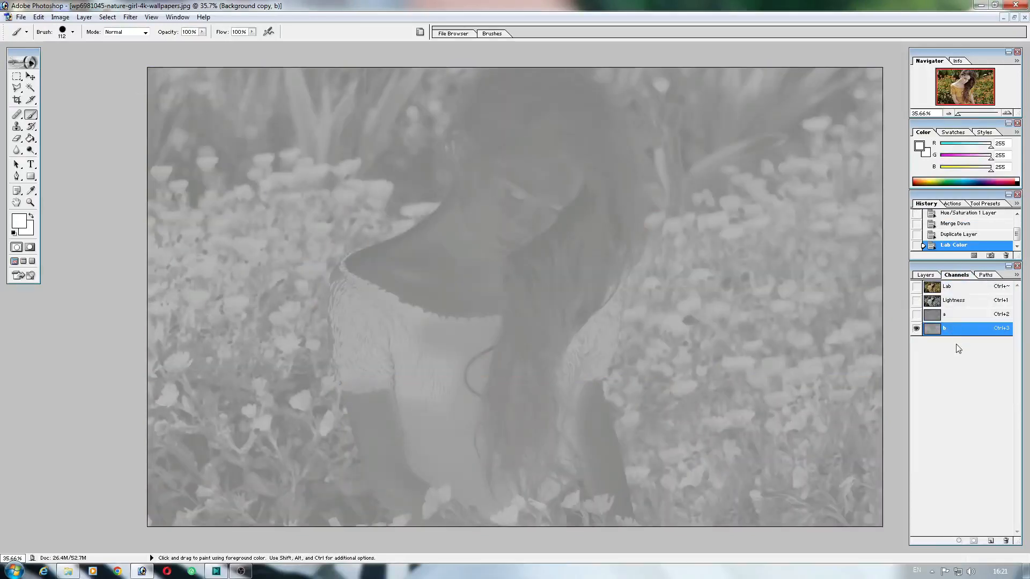
pyautogui.hotkey('ctrl', 'a')
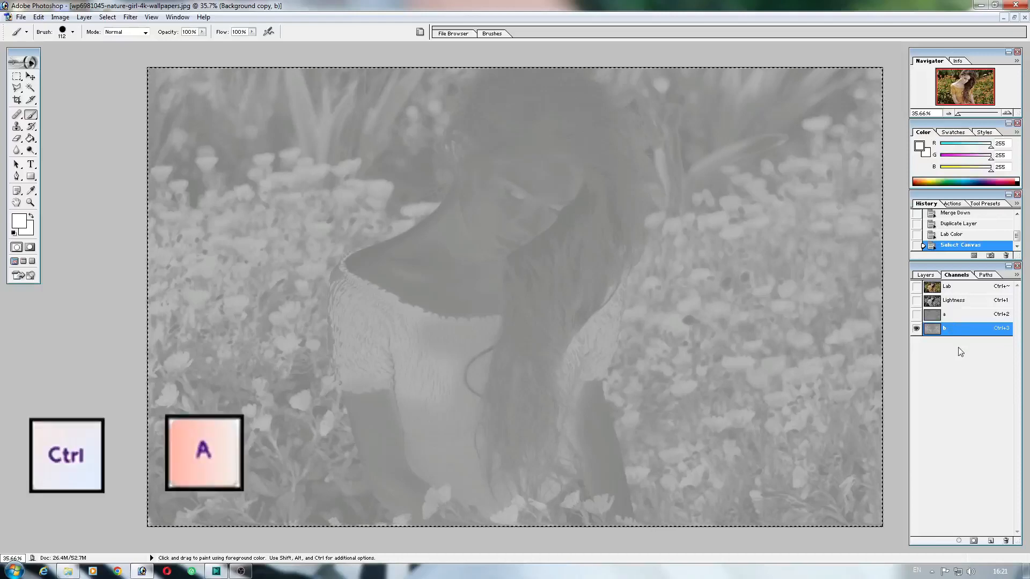
pyautogui.click(977, 317)
pyautogui.hotkey('ctrl', 'v')
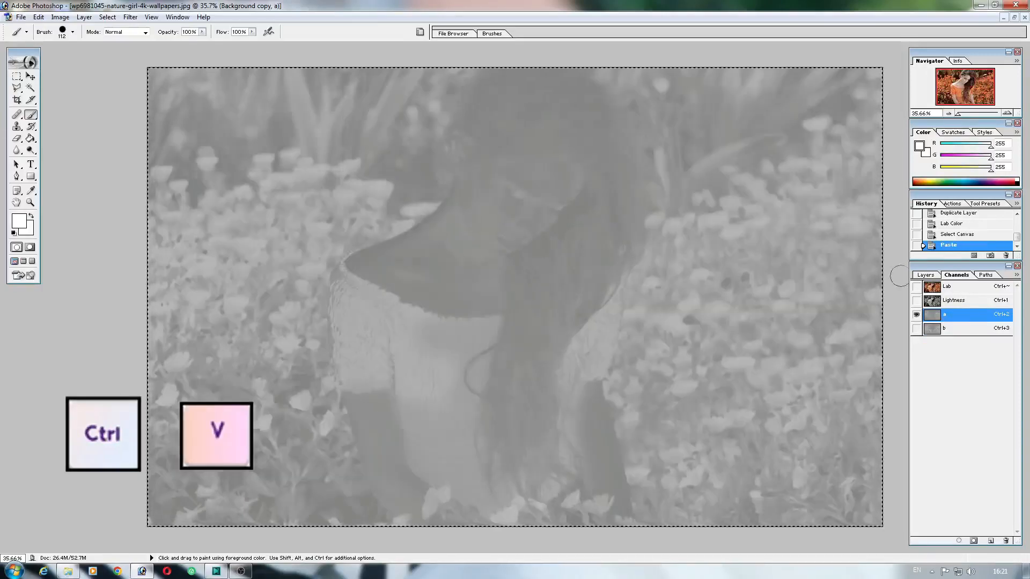
pyautogui.click(955, 289)
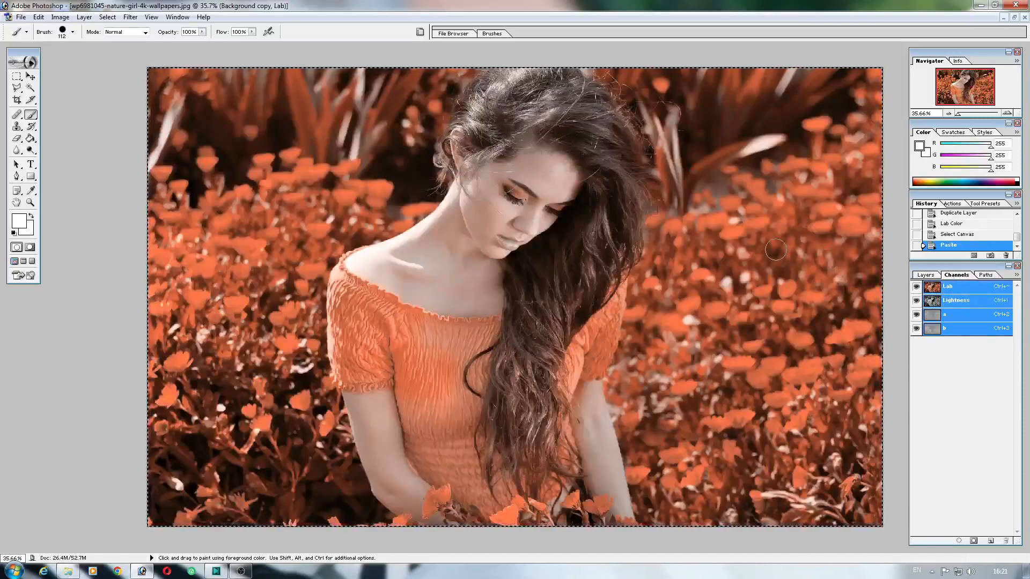
pyautogui.press('m')
pyautogui.hotkey('ctrl', 'd')
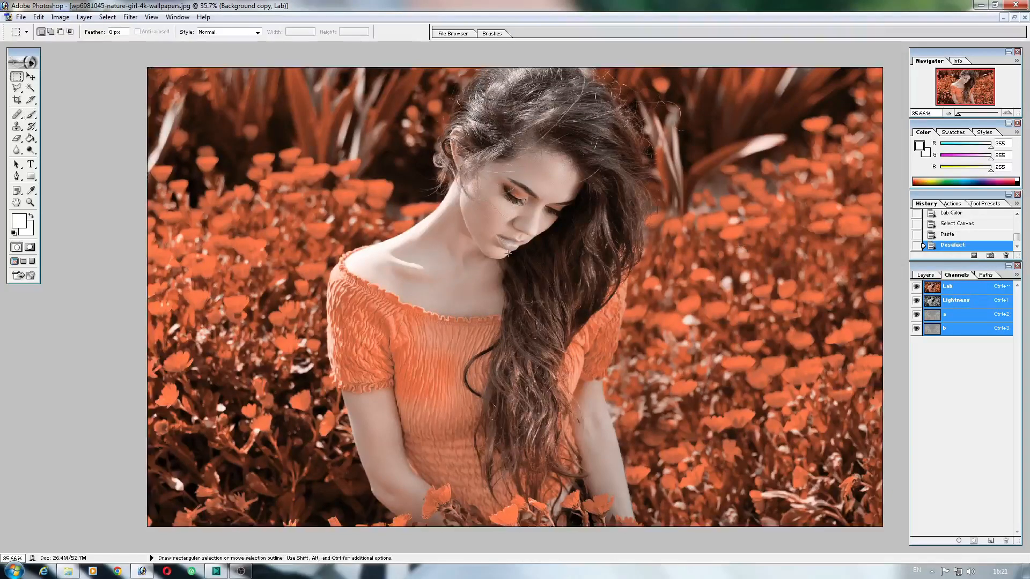
# - Convert the image back to RGB Color mode without flattening and return to the layer list
pyautogui.click(60, 17)
pyautogui.moveTo(78, 31)
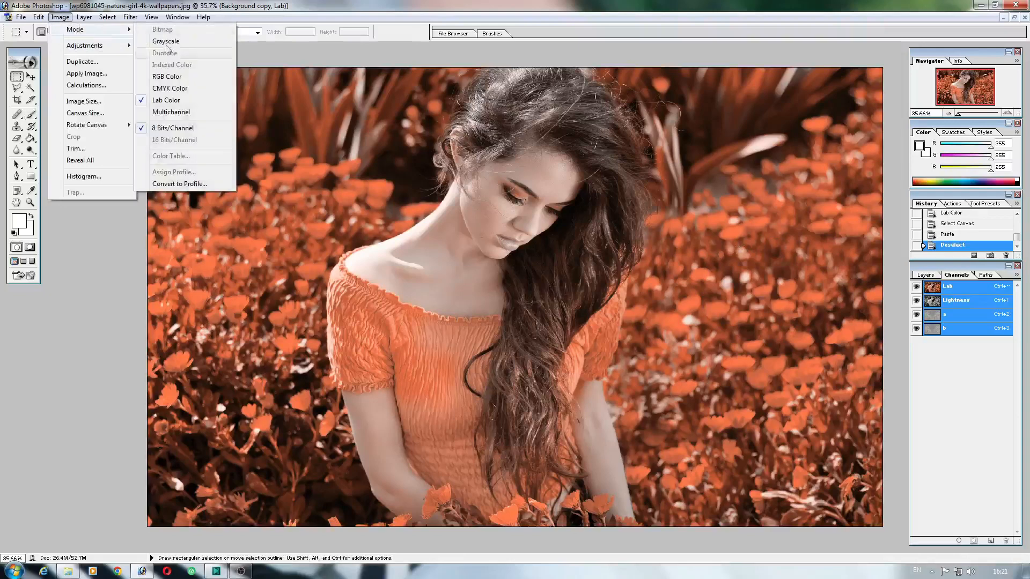
pyautogui.click(155, 76)
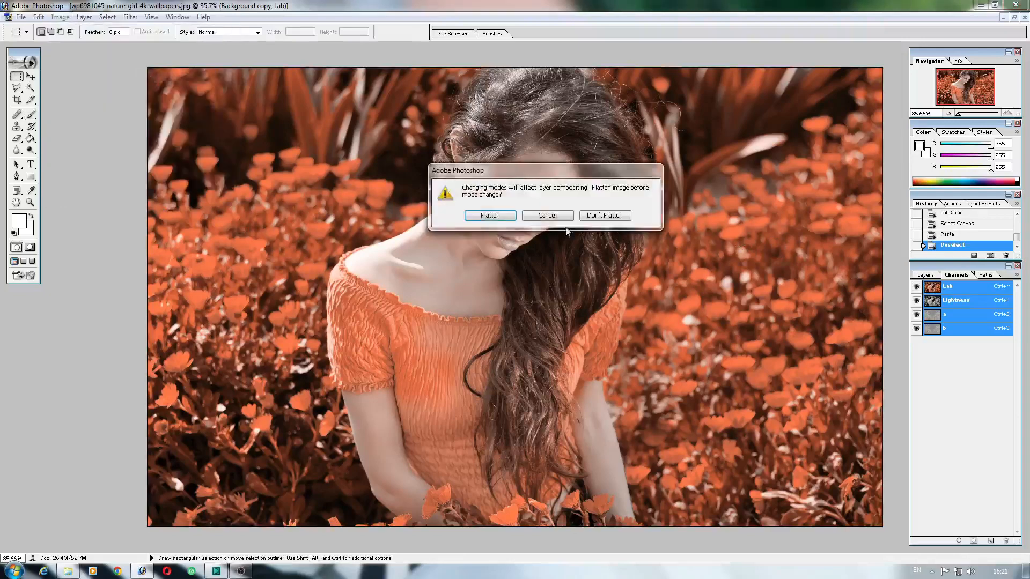
pyautogui.click(606, 216)
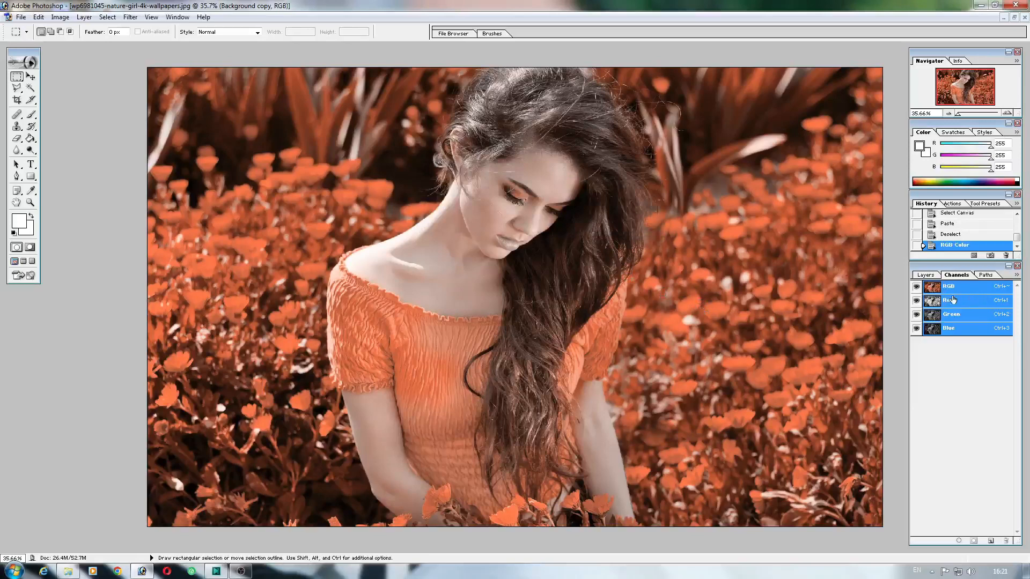
pyautogui.click(932, 277)
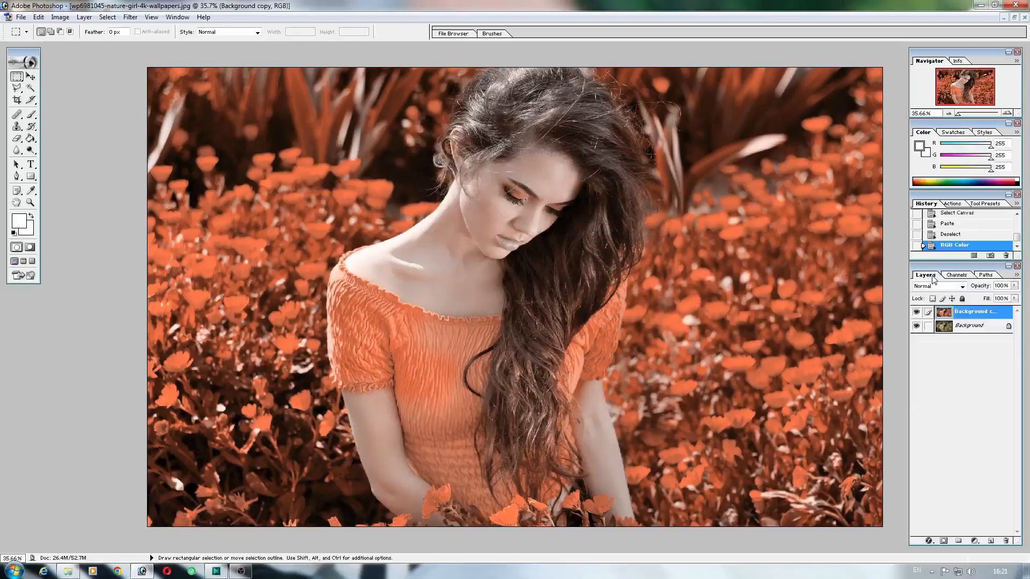
# - Add a Hue/Saturation adjustment layer above the Background copy layer with the Master saturation raised to about +14
pyautogui.click(974, 541)
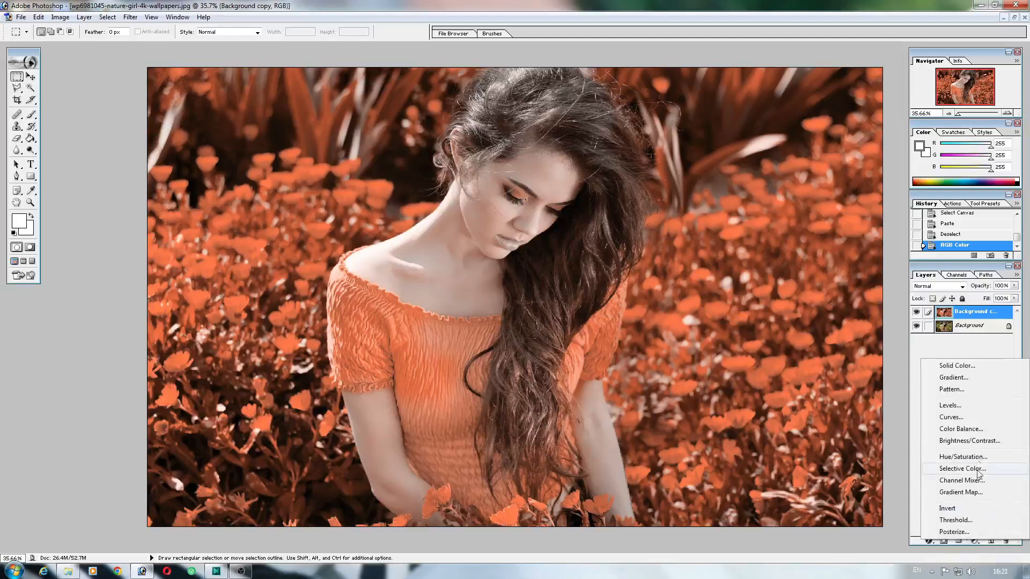
pyautogui.click(977, 457)
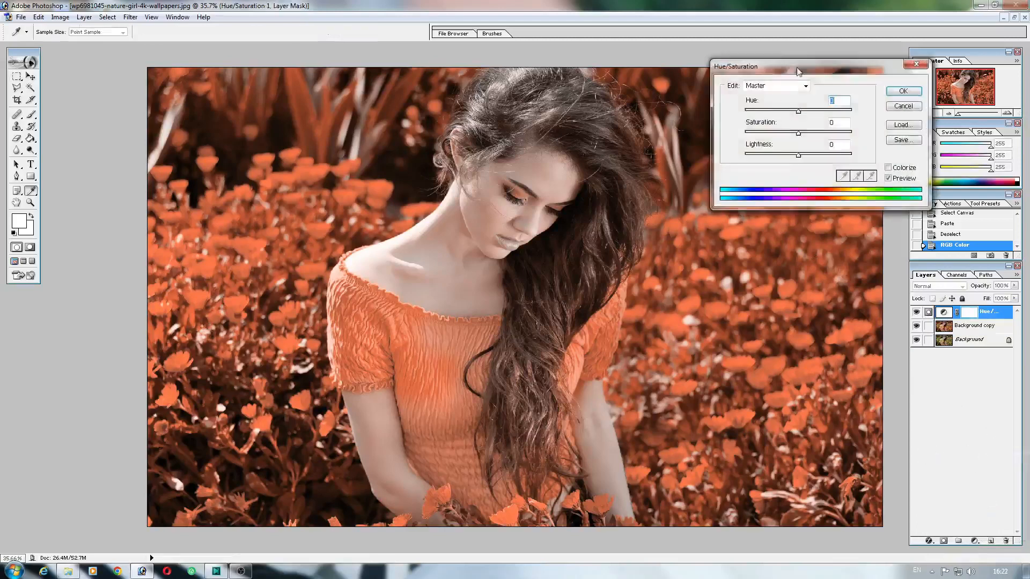
pyautogui.click(786, 90)
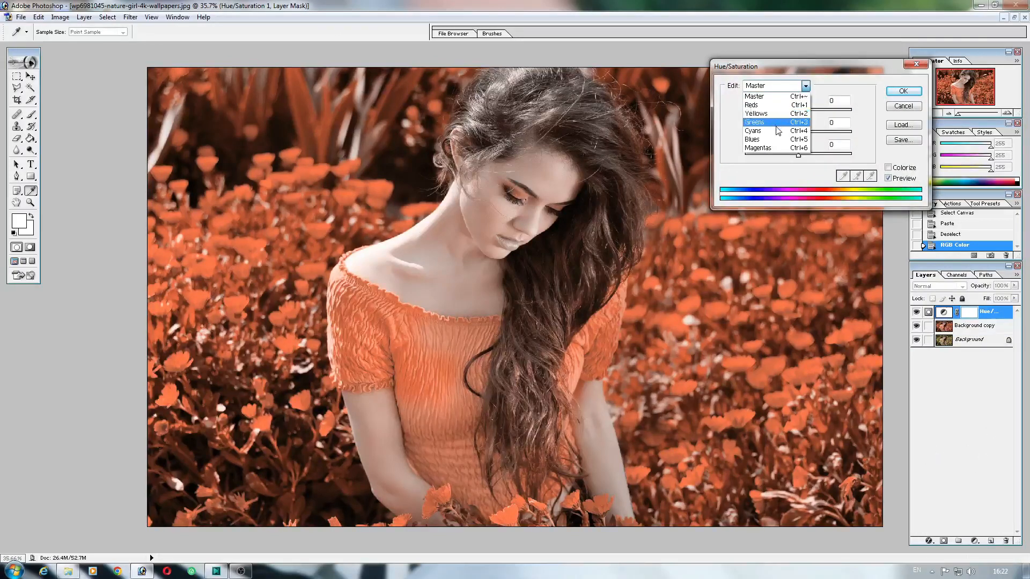
pyautogui.click(805, 87)
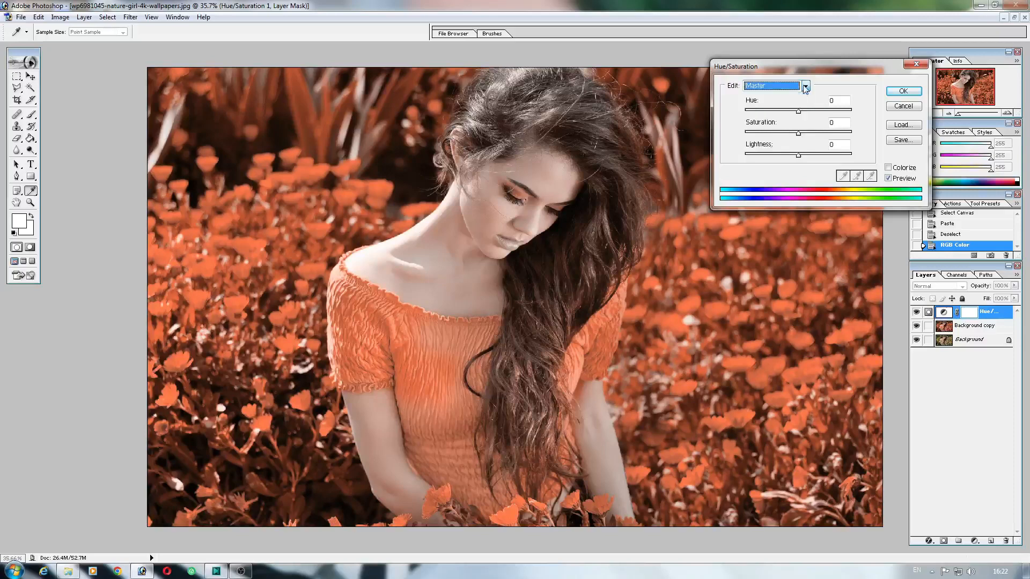
pyautogui.click(805, 132)
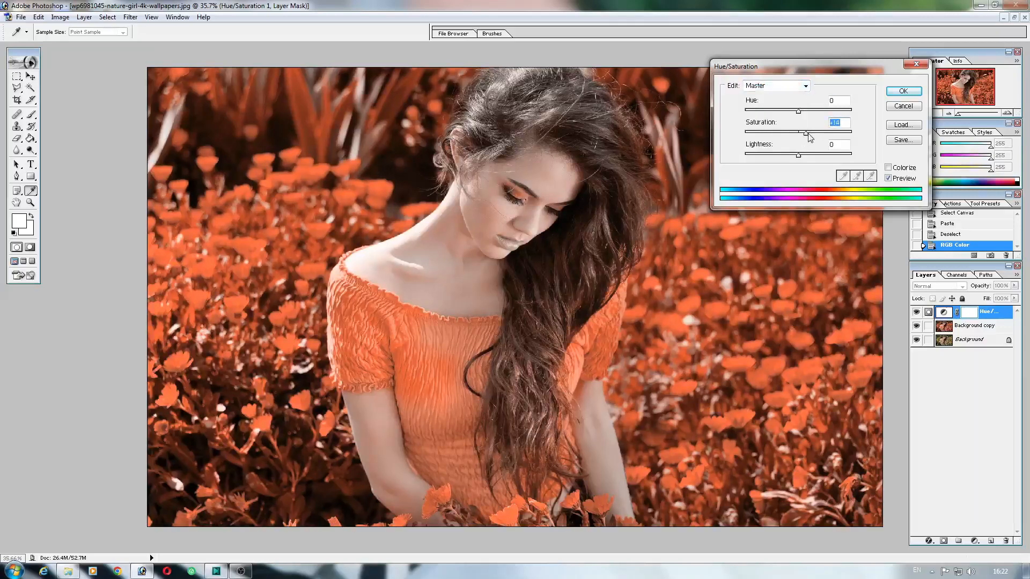
pyautogui.click(903, 91)
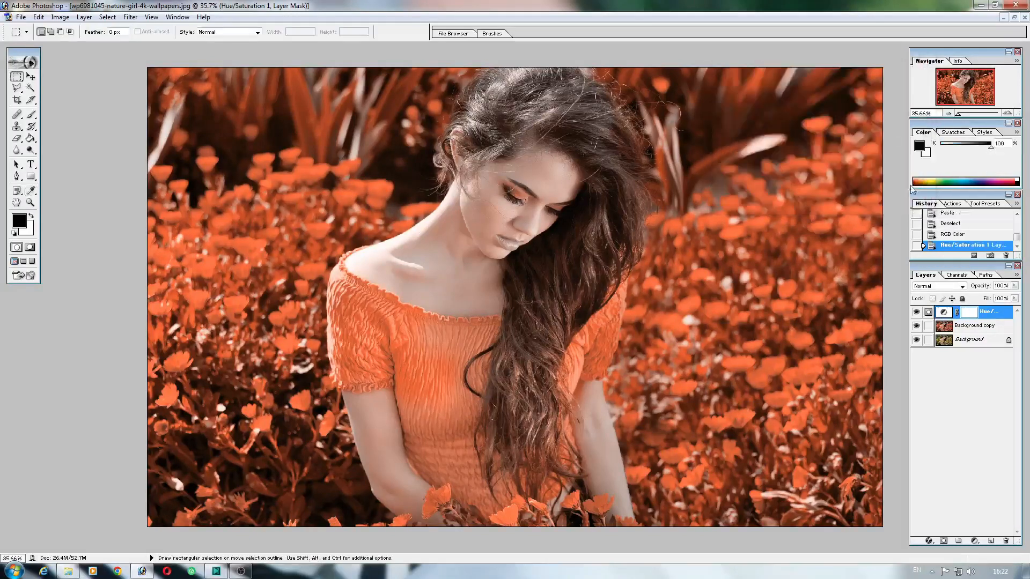
# - Merge the Hue/Saturation adjustment layer down into the Background copy layer
pyautogui.click(973, 541)
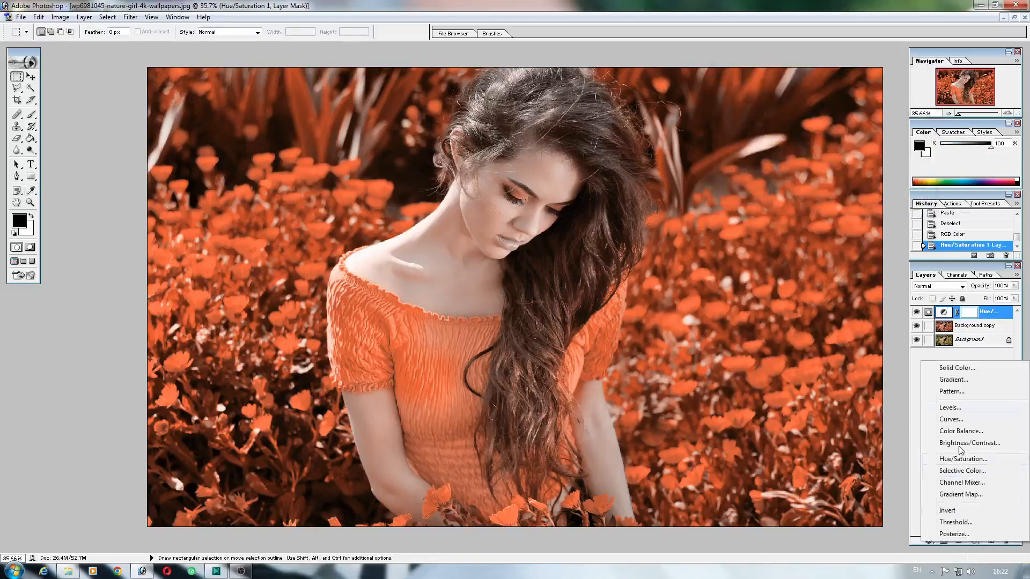
pyautogui.click(968, 356)
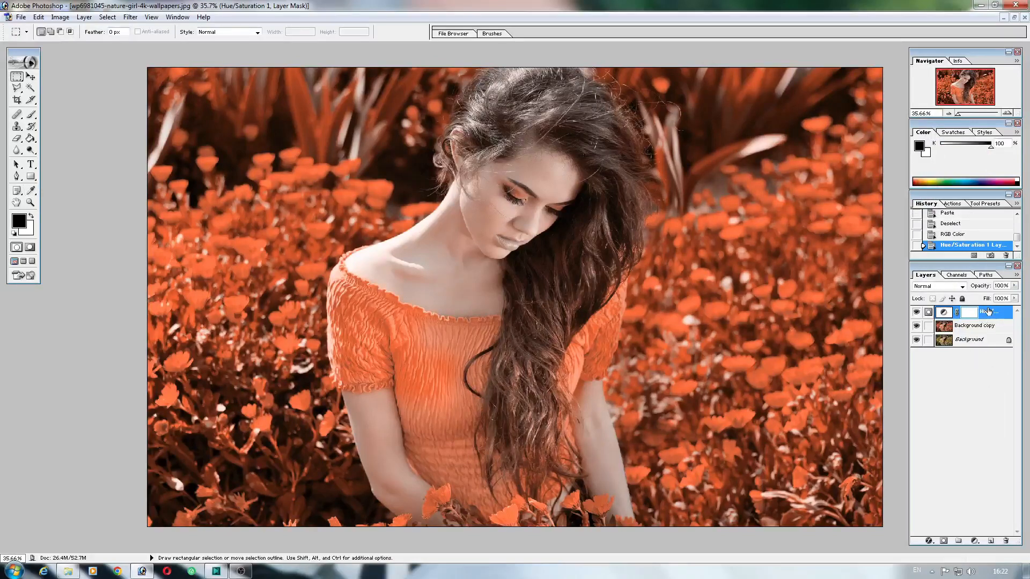
pyautogui.hotkey('ctrl', 'e')
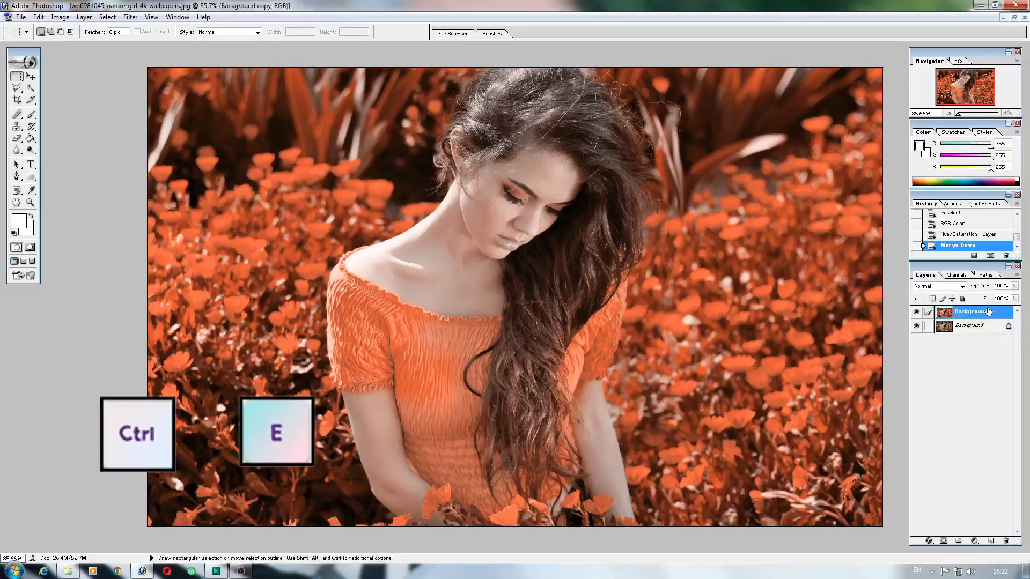
# - Add another Hue/Saturation adjustment layer above the Background copy layer and choose Reds as the color range to edit
pyautogui.click(974, 541)
pyautogui.click(960, 455)
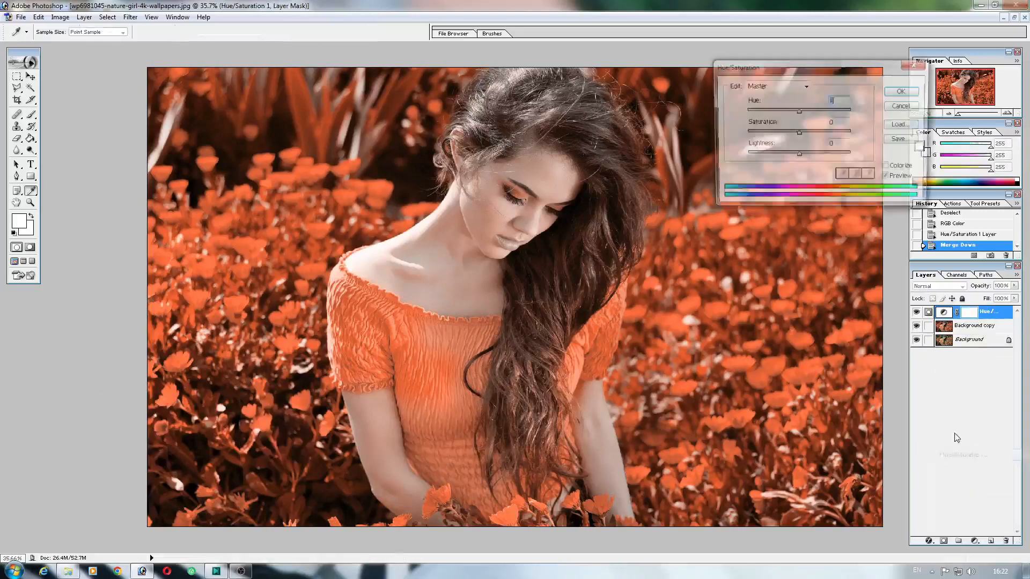
pyautogui.click(791, 86)
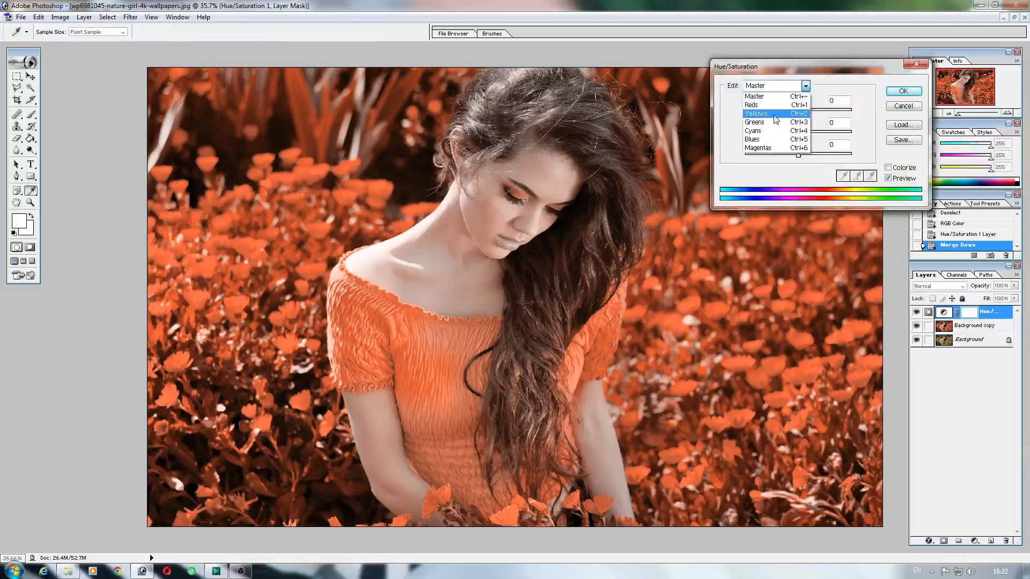
pyautogui.click(775, 105)
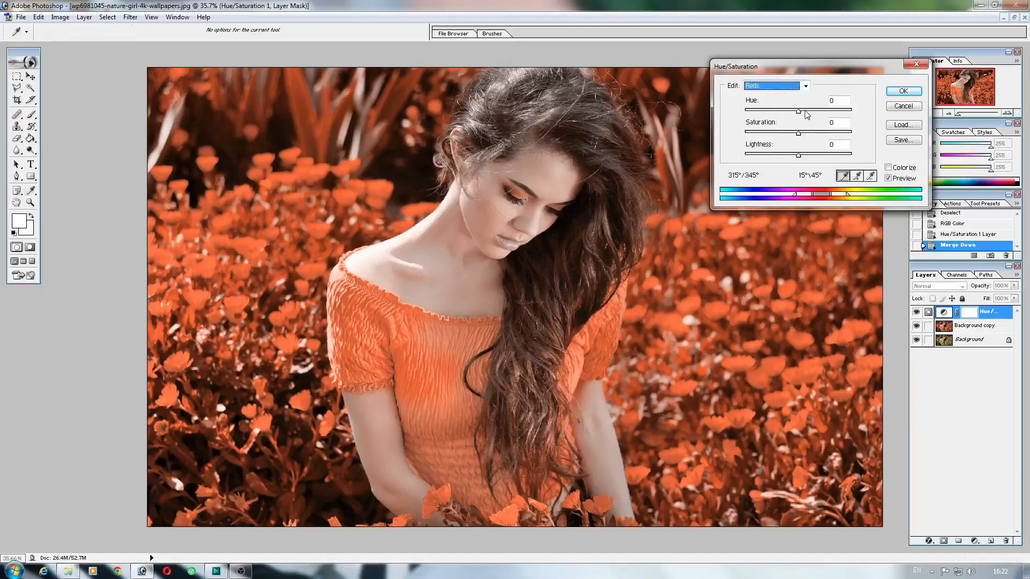
# - Try out different hue shifts for the Reds in both directions, from negative values up to the far positive end
pyautogui.moveTo(805, 111); pyautogui.dragTo(813, 111)
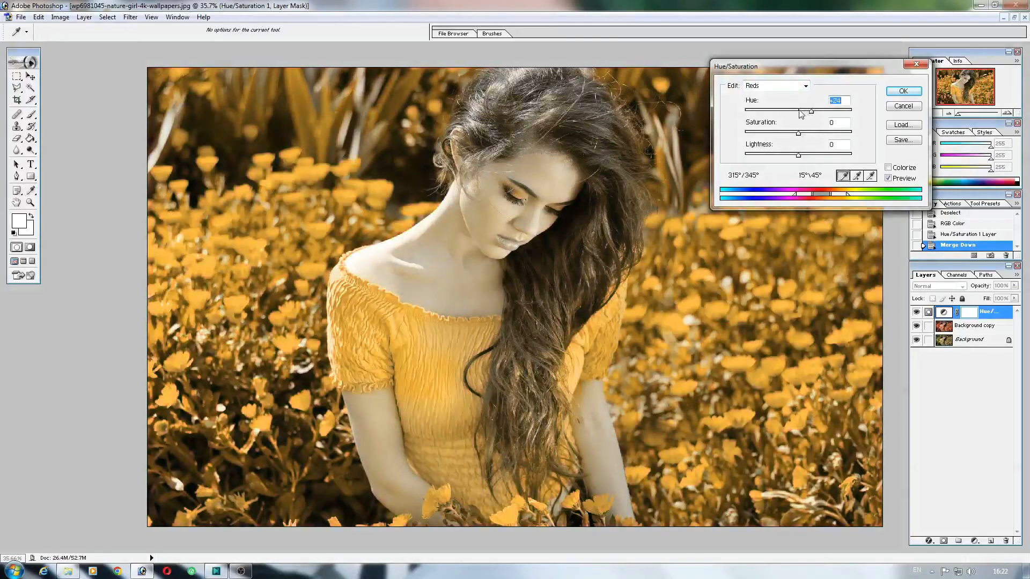
pyautogui.click(796, 111)
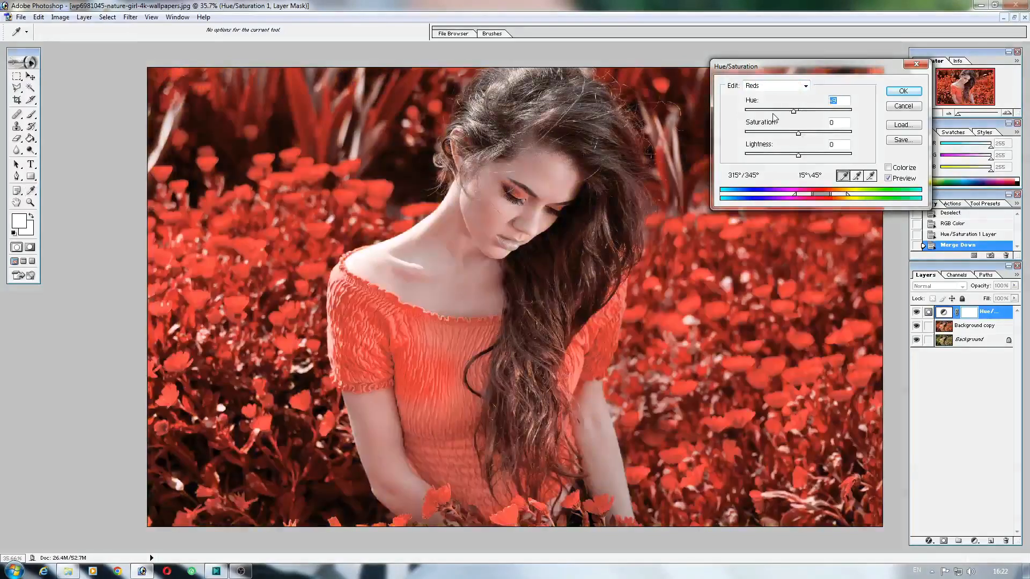
pyautogui.click(772, 111)
pyautogui.click(754, 111)
pyautogui.moveTo(754, 112); pyautogui.dragTo(819, 114)
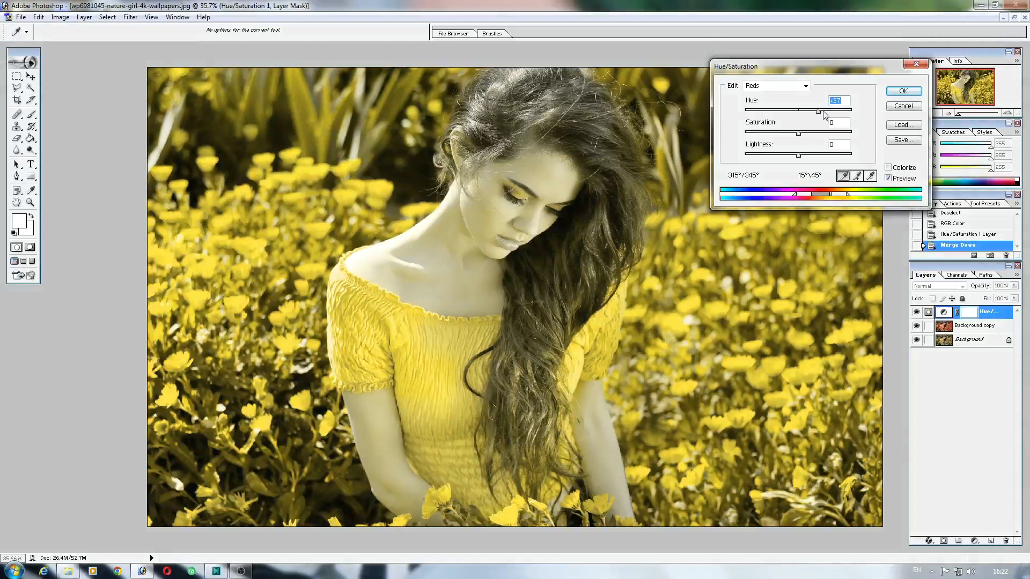
pyautogui.click(823, 114)
pyautogui.moveTo(832, 113); pyautogui.dragTo(842, 113)
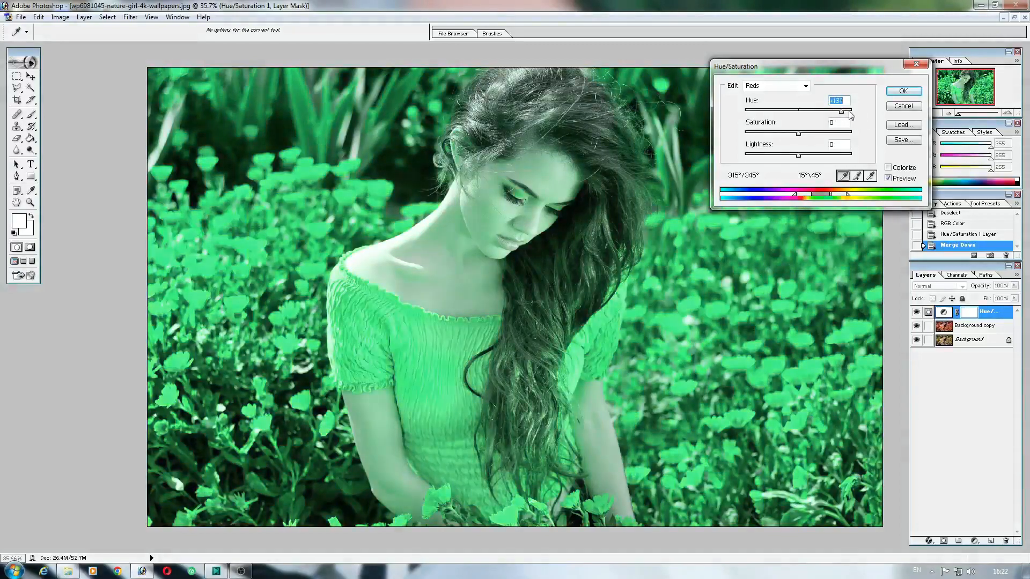
pyautogui.click(848, 113)
pyautogui.moveTo(852, 113); pyautogui.dragTo(856, 117)
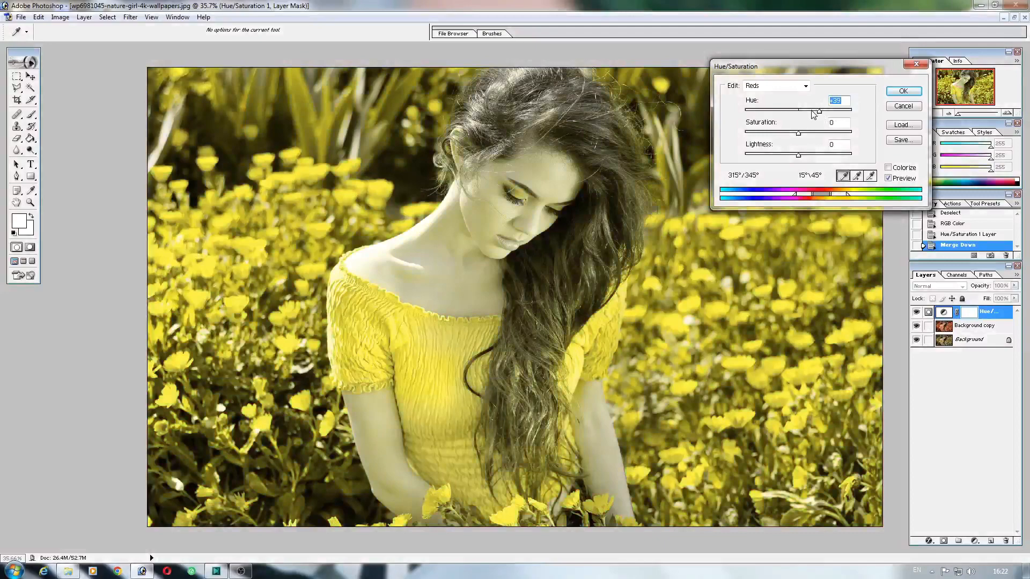
# - Set the Reds hue to about +33, apply the adjustment and merge it down into the Background copy layer
pyautogui.moveTo(812, 111)
pyautogui.mouseDown()
pyautogui.moveTo(827, 113)
pyautogui.moveTo(816, 114)
pyautogui.mouseUp()
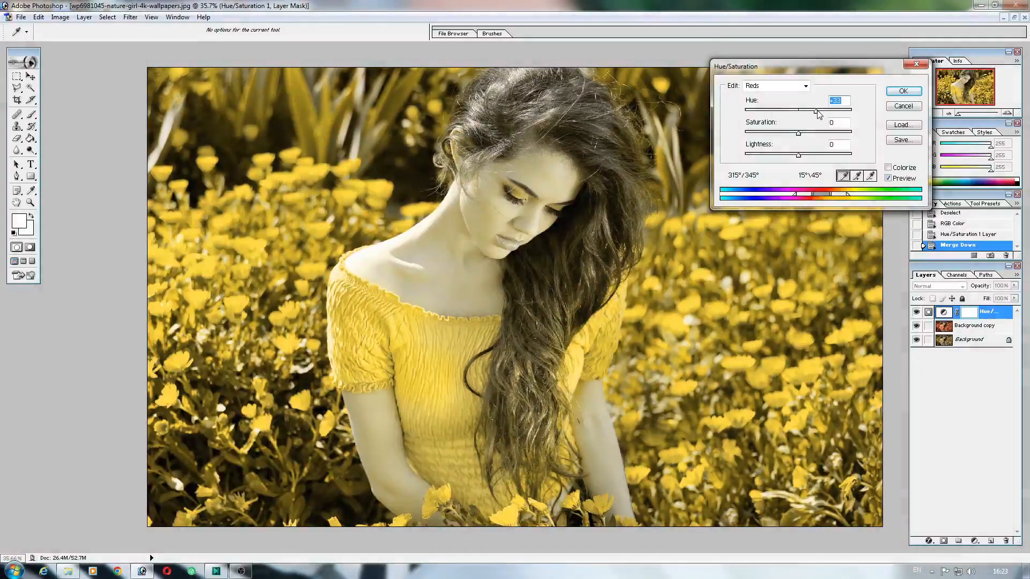
pyautogui.click(896, 90)
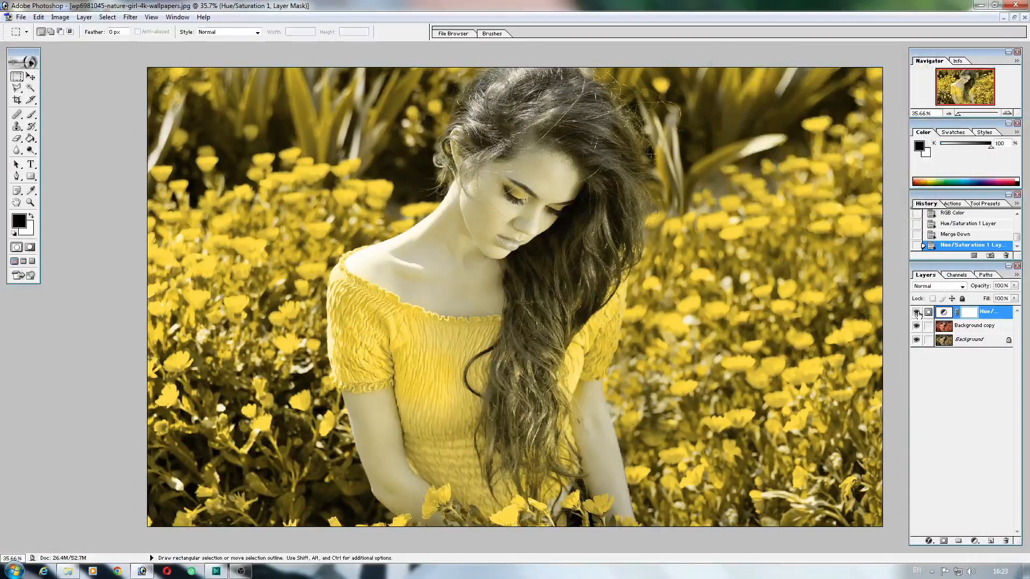
pyautogui.hotkey('ctrl', 'e')
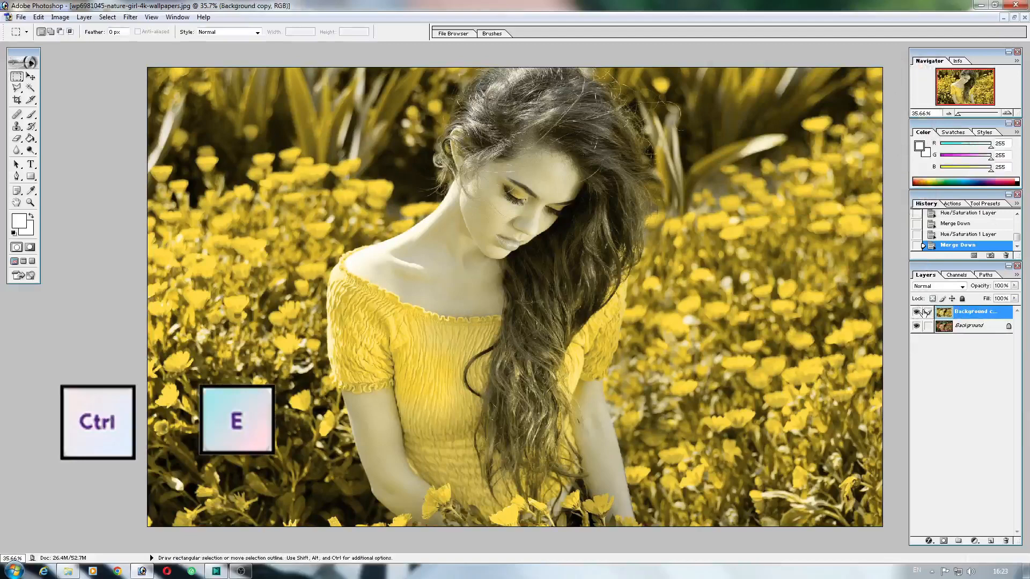
# - Toggle the Background copy layer's visibility repeatedly to compare the yellow grade with the underlying photo, leaving the layer shown
pyautogui.click(919, 312)
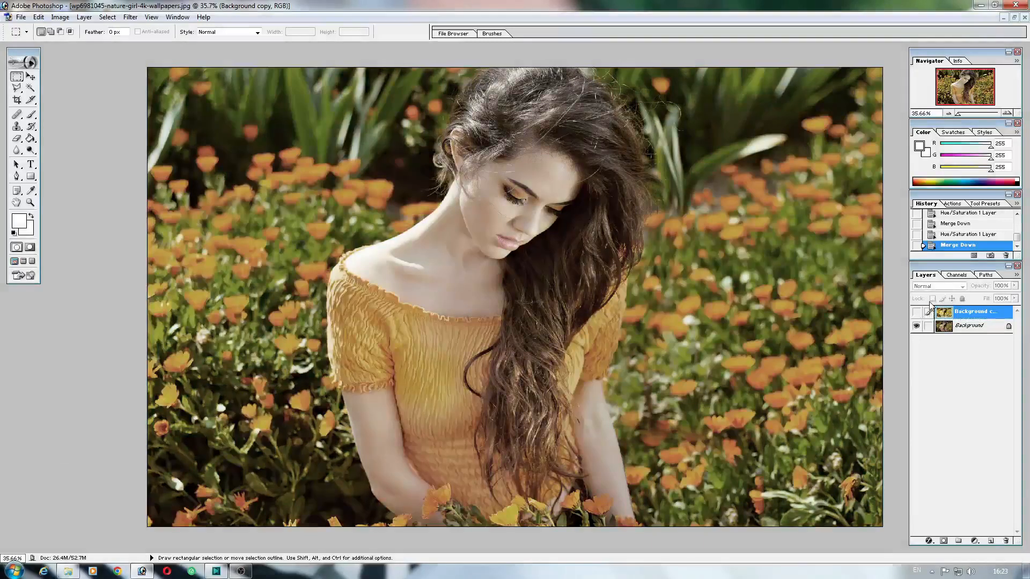
pyautogui.click(916, 313)
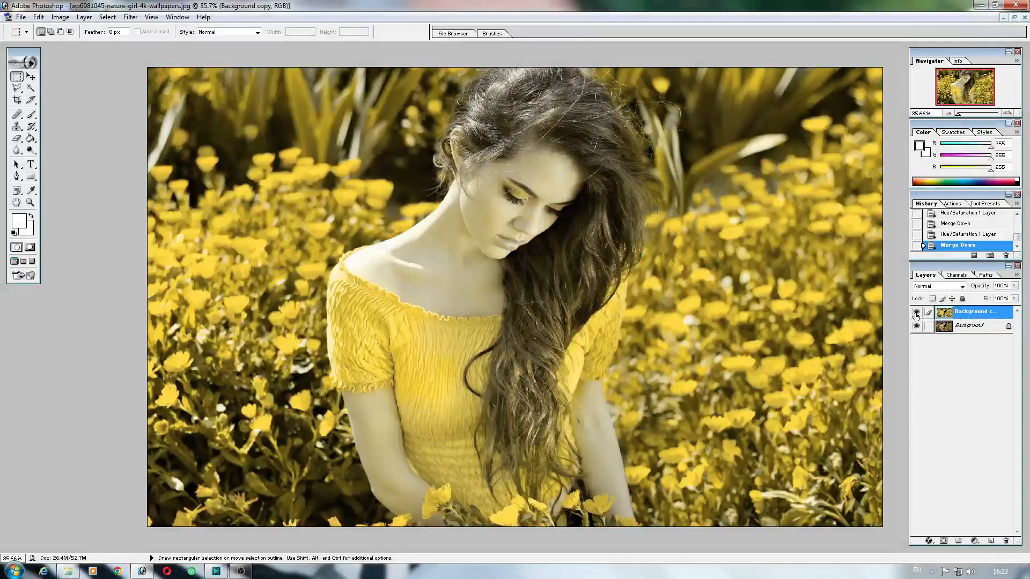
pyautogui.click(916, 315)
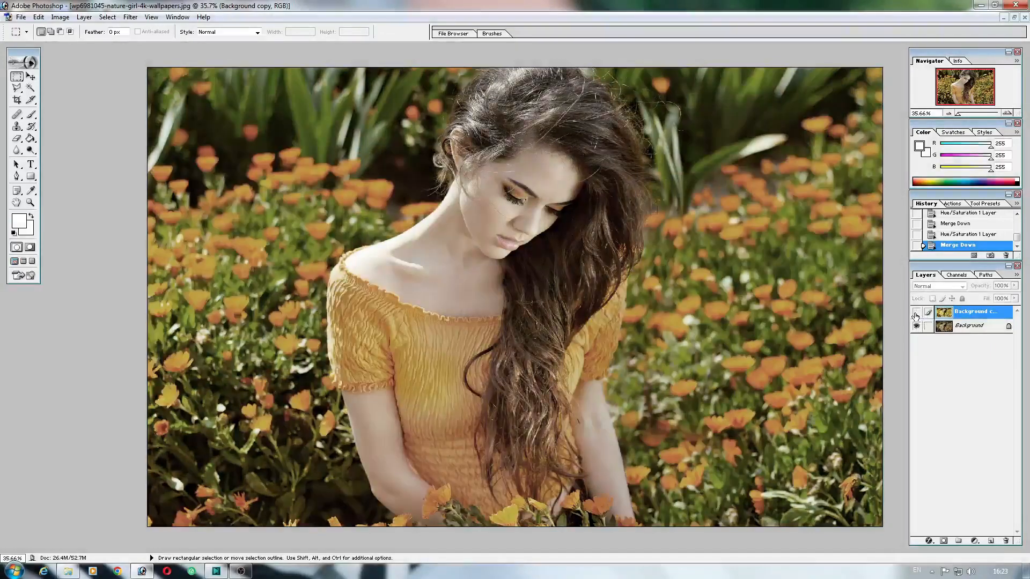
pyautogui.click(916, 313)
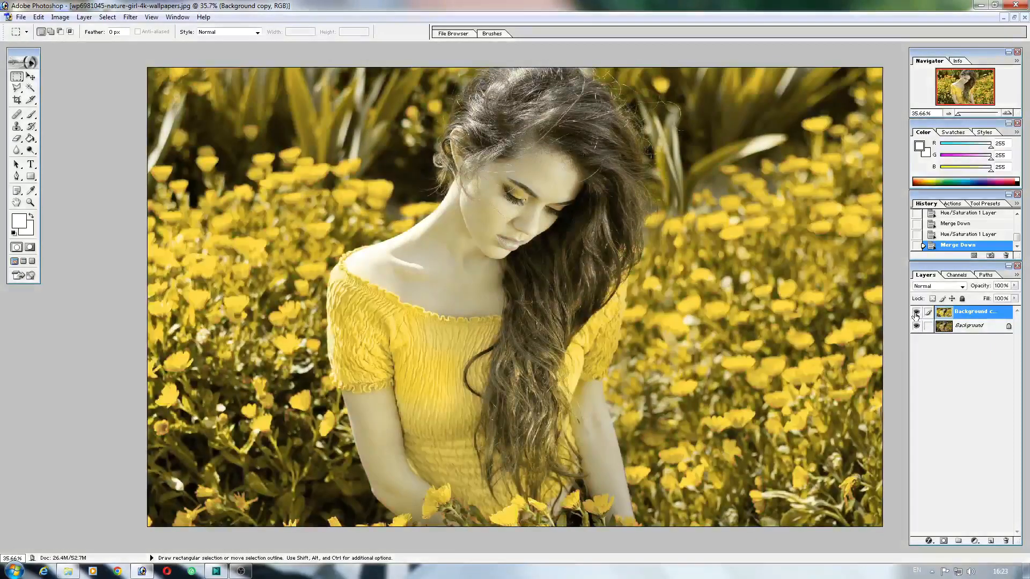
pyautogui.click(916, 314)
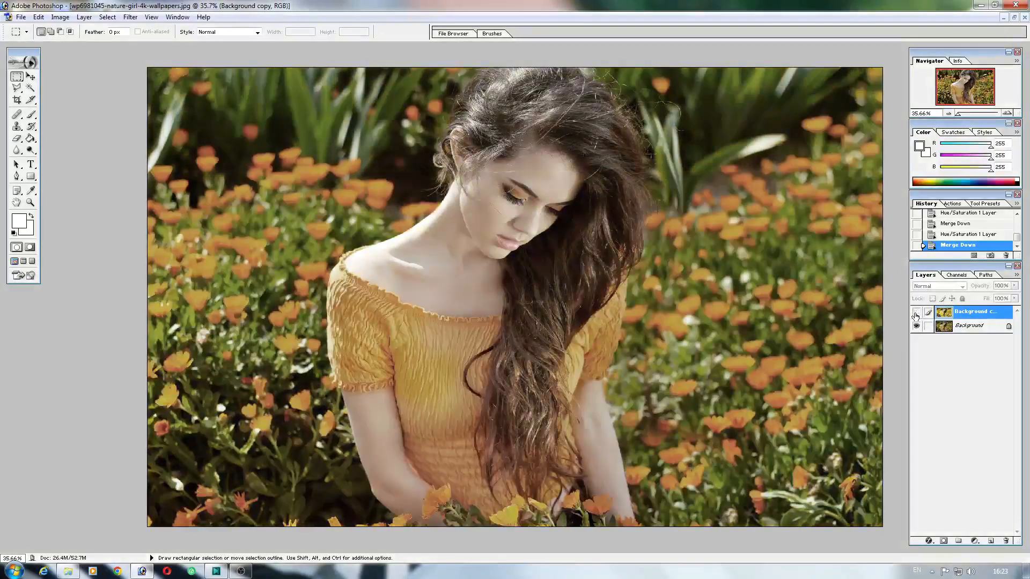
pyautogui.click(916, 314)
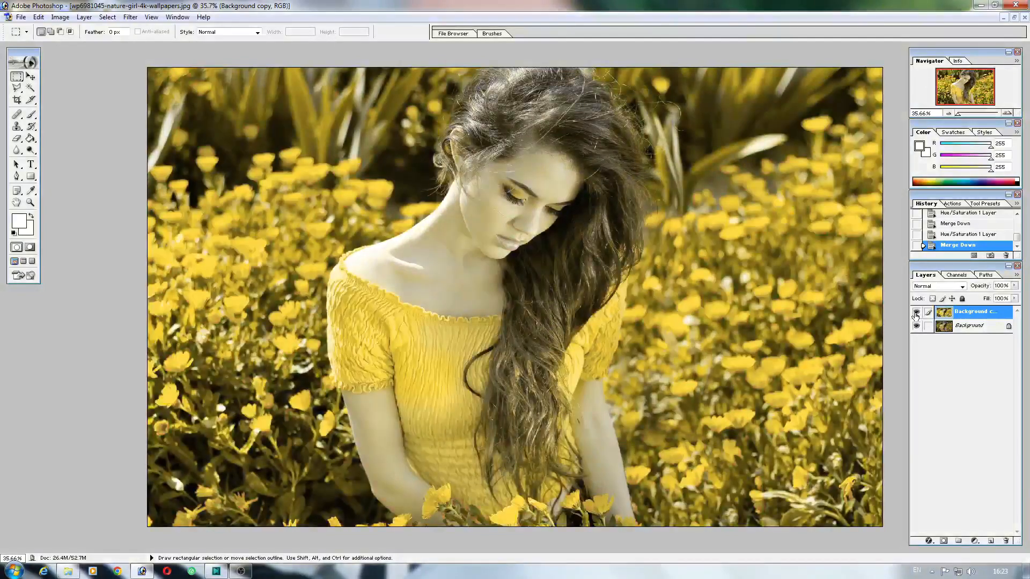
pyautogui.click(916, 313)
pyautogui.click(916, 314)
pyautogui.click(916, 314)
pyautogui.click(916, 313)
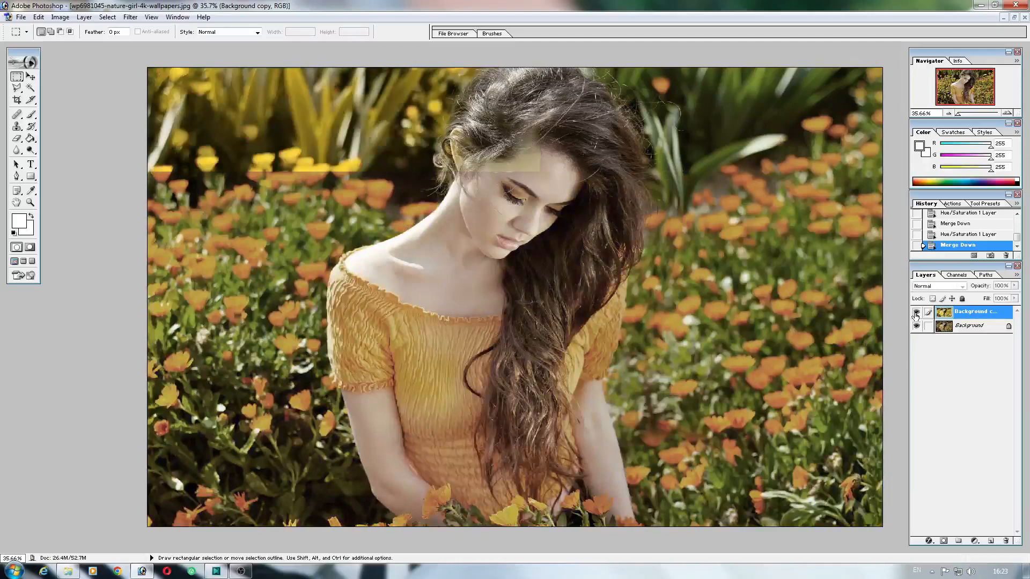
pyautogui.click(916, 314)
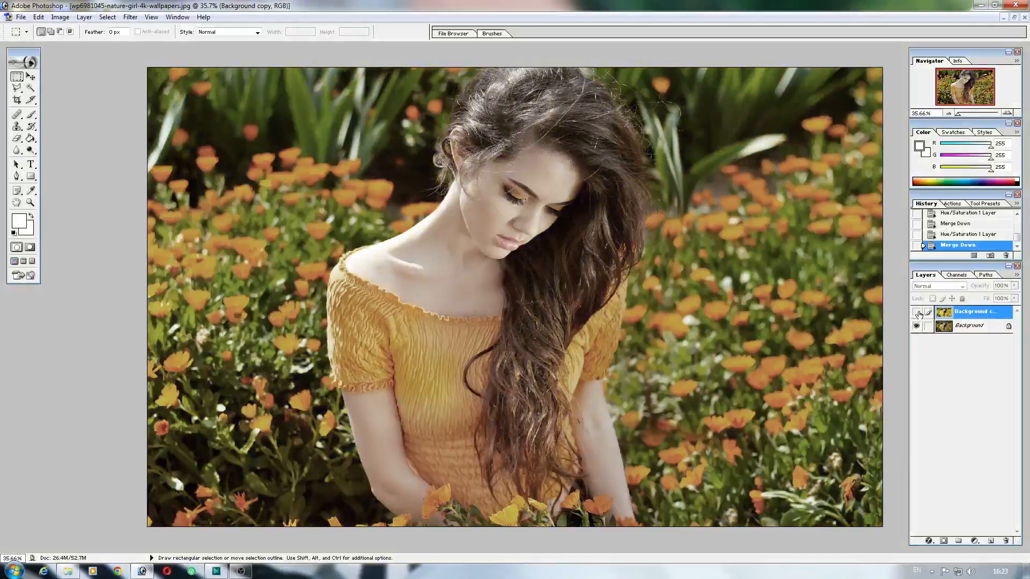
pyautogui.click(916, 313)
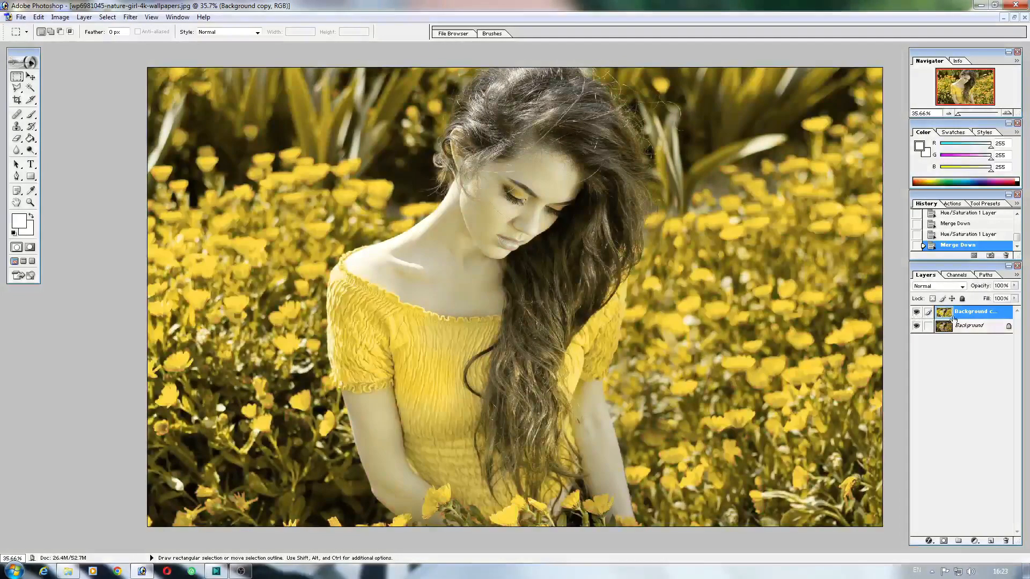
# - Add a Hue/Saturation adjustment layer, try the Master hue across its range and apply it at about +34
pyautogui.click(973, 540)
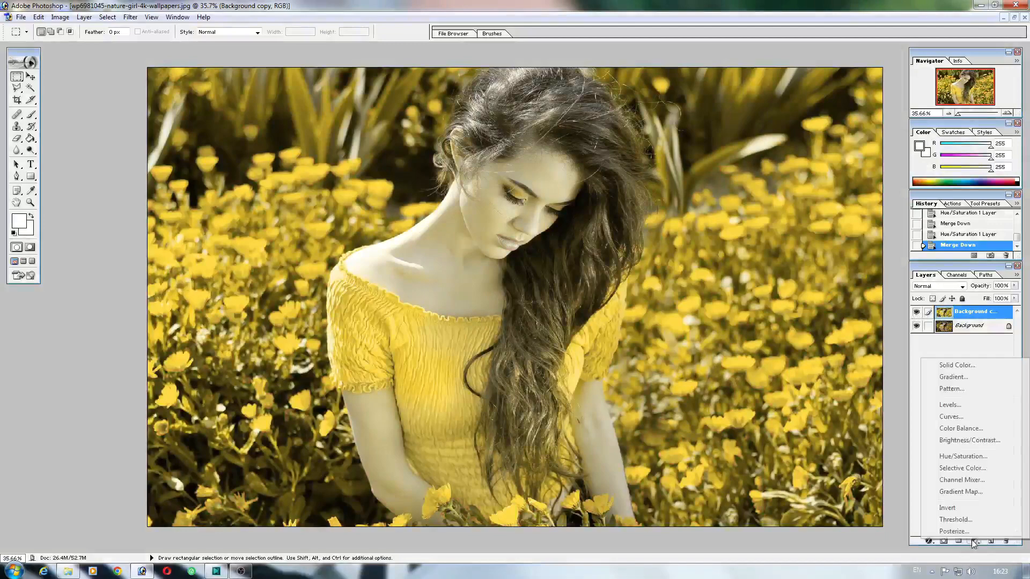
pyautogui.click(962, 456)
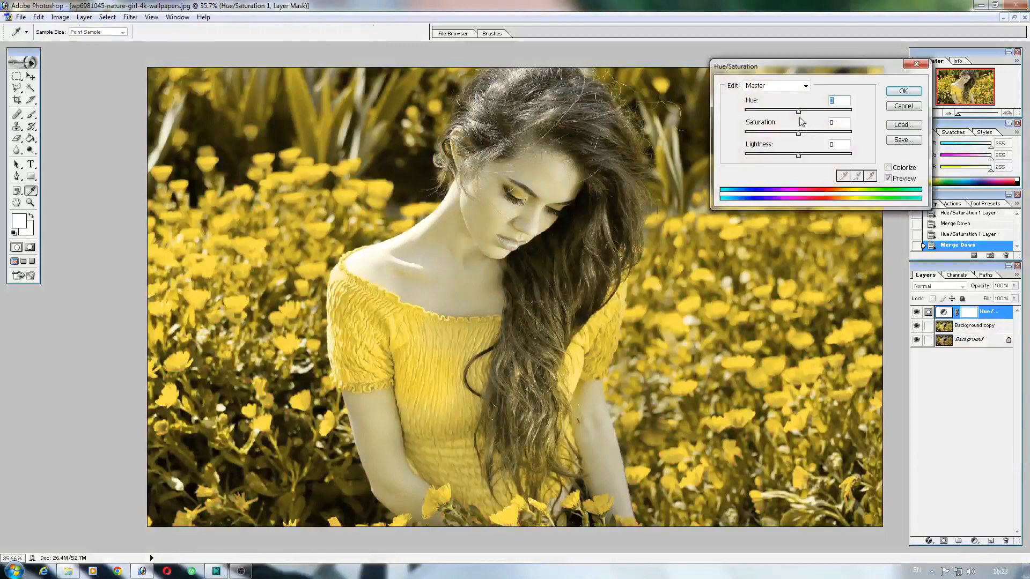
pyautogui.moveTo(792, 114); pyautogui.dragTo(736, 119)
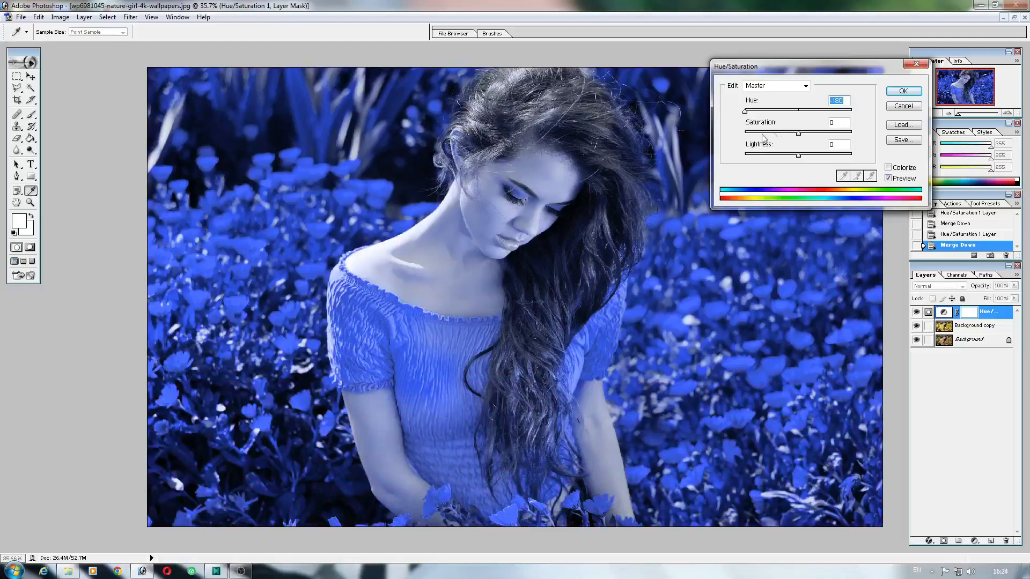
pyautogui.click(755, 111)
pyautogui.moveTo(756, 112); pyautogui.dragTo(811, 117)
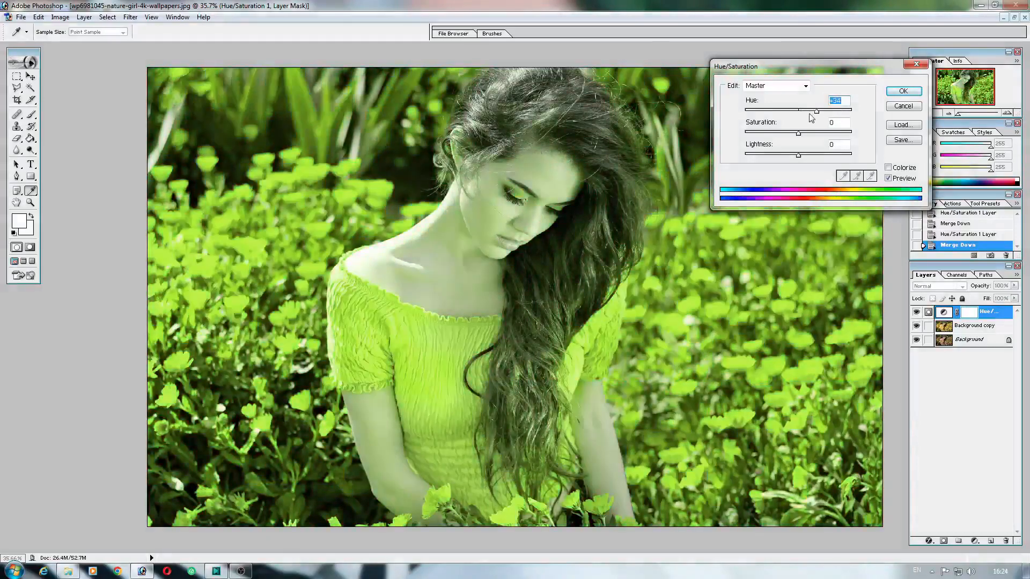
pyautogui.click(906, 91)
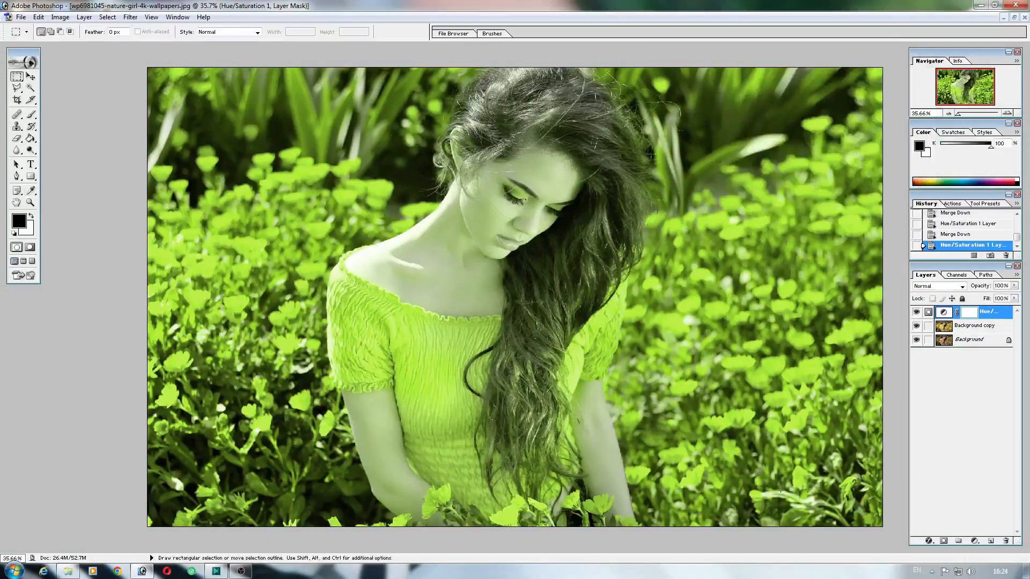
# - Delete the Hue/Saturation 1 adjustment layer that gives the photo its green tint
pyautogui.rightClick(993, 314)
pyautogui.click(944, 357)
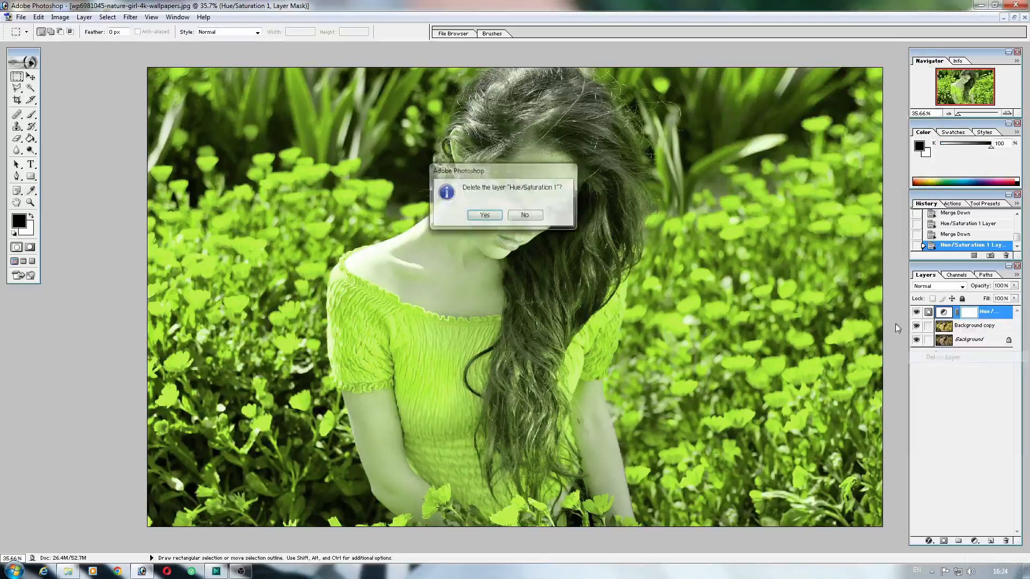
pyautogui.click(484, 215)
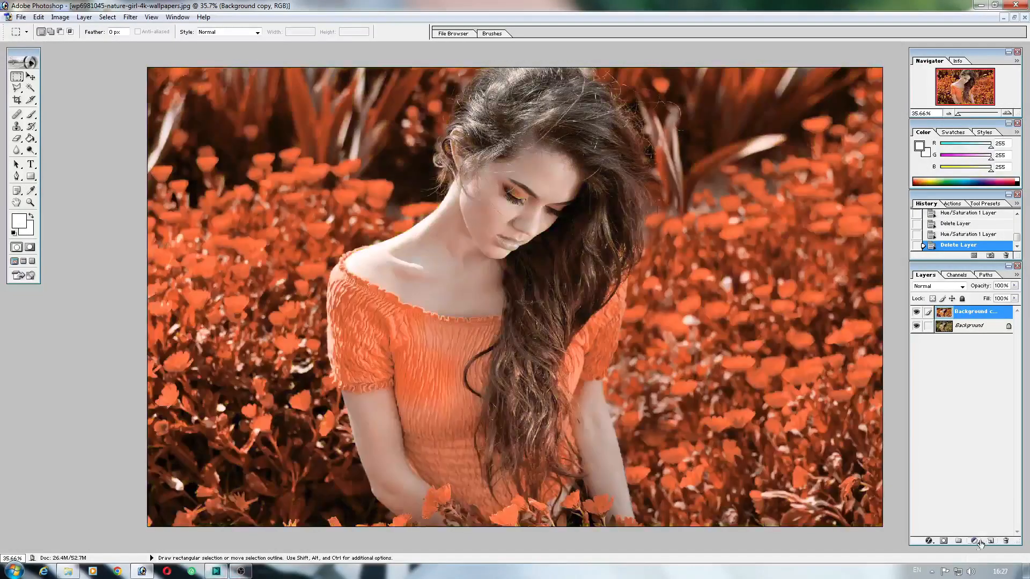
# - Add a Hue/Saturation adjustment layer with Master saturation at +25 and the hue shifted slightly positive for a golden-orange look
pyautogui.click(974, 541)
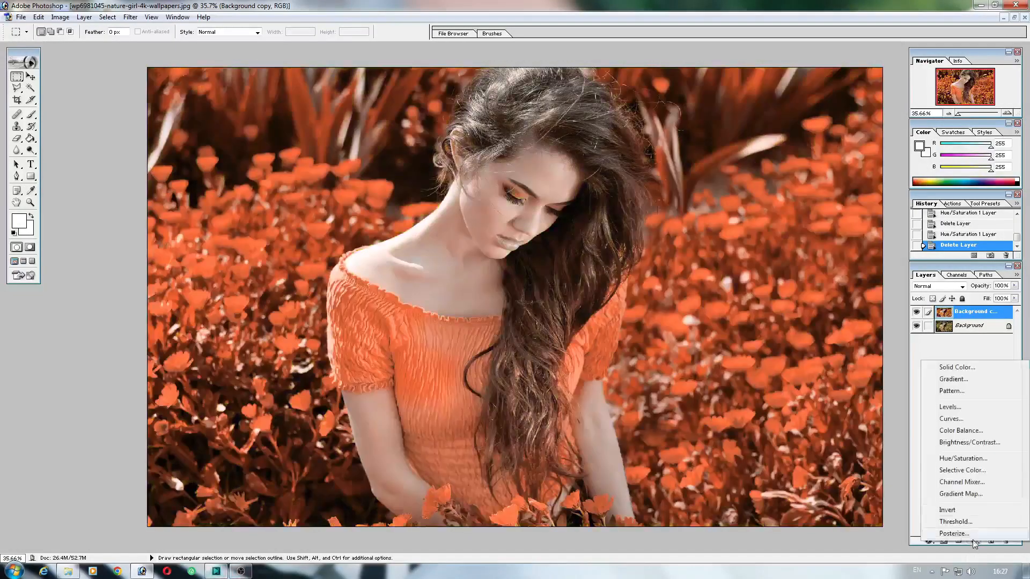
pyautogui.click(982, 459)
pyautogui.click(787, 89)
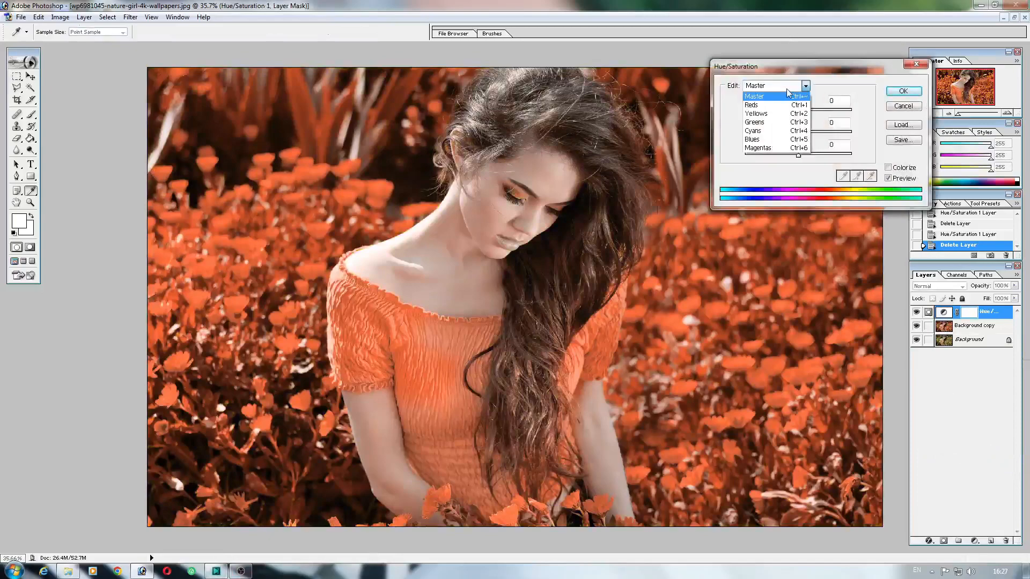
pyautogui.click(786, 96)
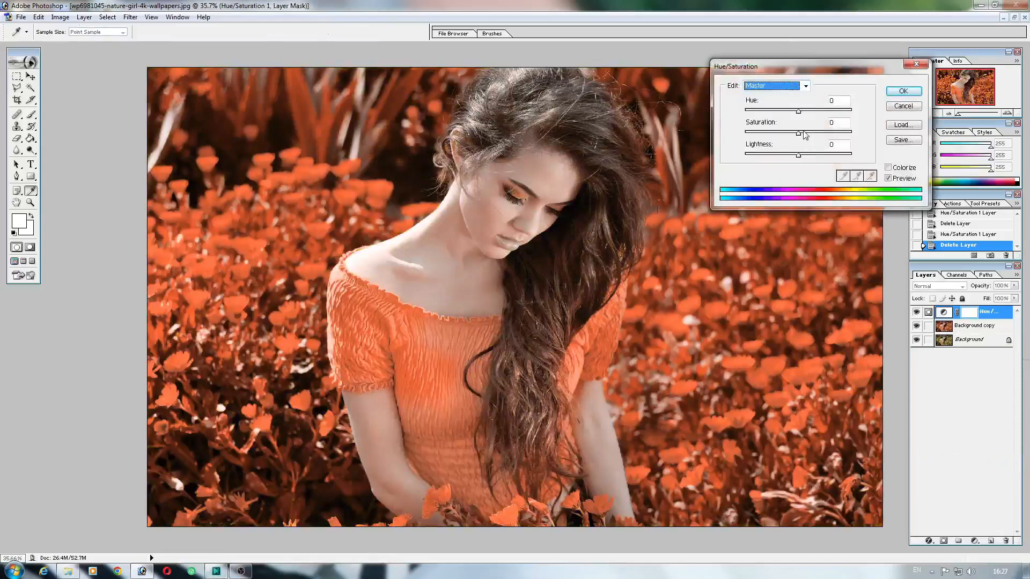
pyautogui.moveTo(805, 136); pyautogui.dragTo(815, 137)
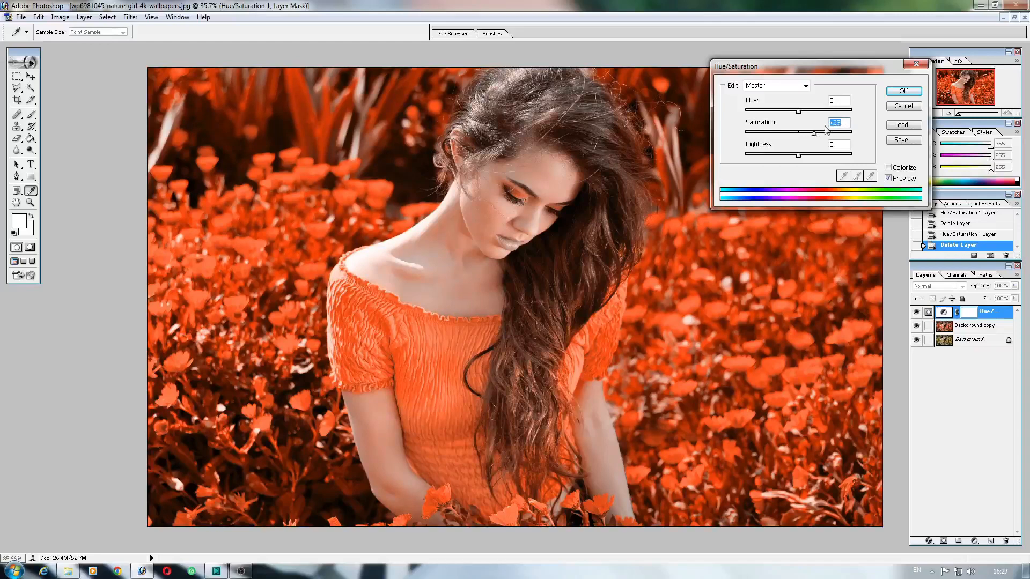
pyautogui.moveTo(811, 112)
pyautogui.mouseDown()
pyautogui.moveTo(763, 112)
pyautogui.moveTo(805, 113)
pyautogui.mouseUp()
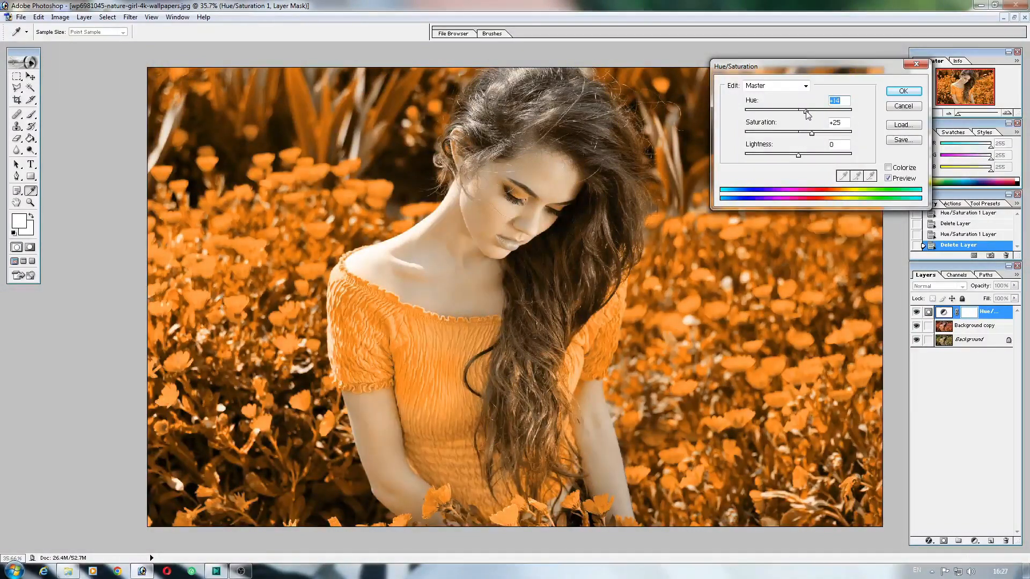
pyautogui.click(903, 92)
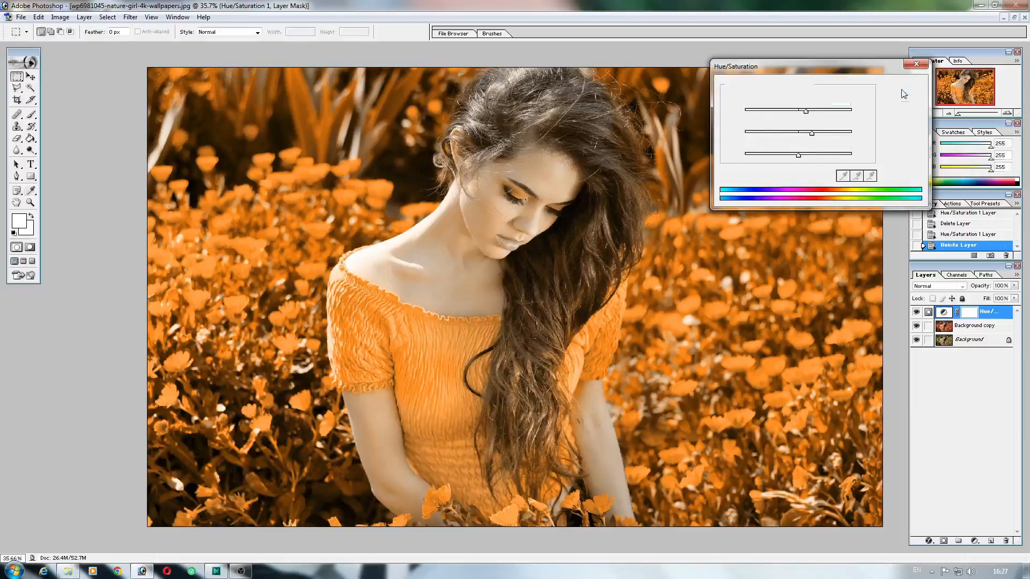
# - Toggle the Hue/Saturation layer's visibility twice to compare the photo with and without the golden-orange grade, leaving it shown
pyautogui.click(916, 312)
pyautogui.click(916, 312)
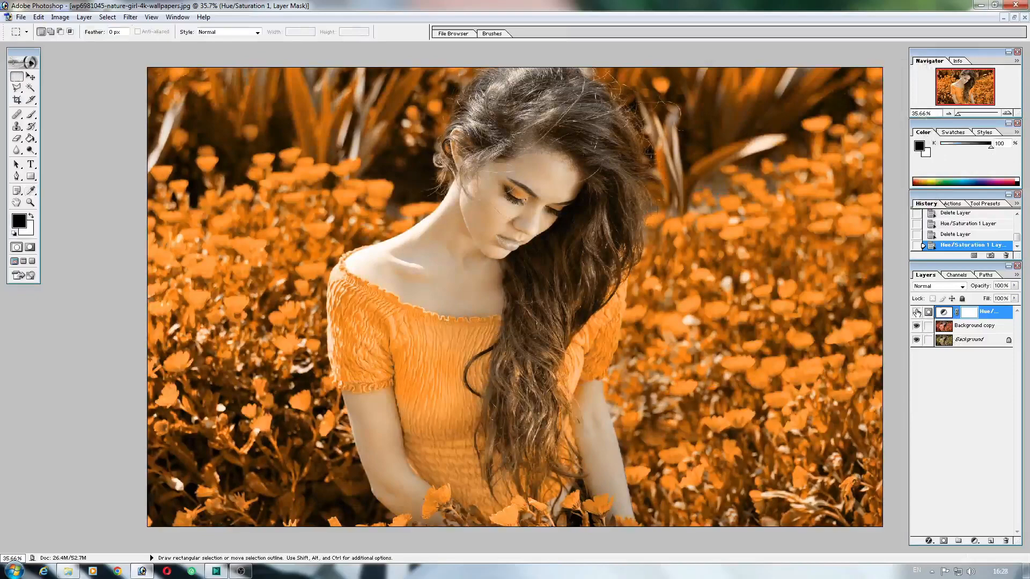
pyautogui.click(916, 312)
pyautogui.click(916, 312)
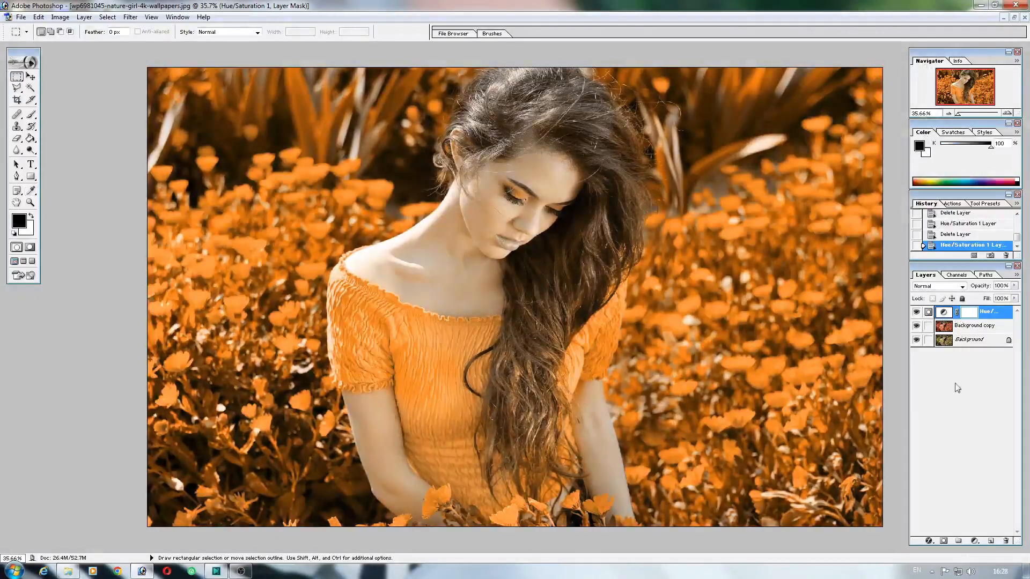